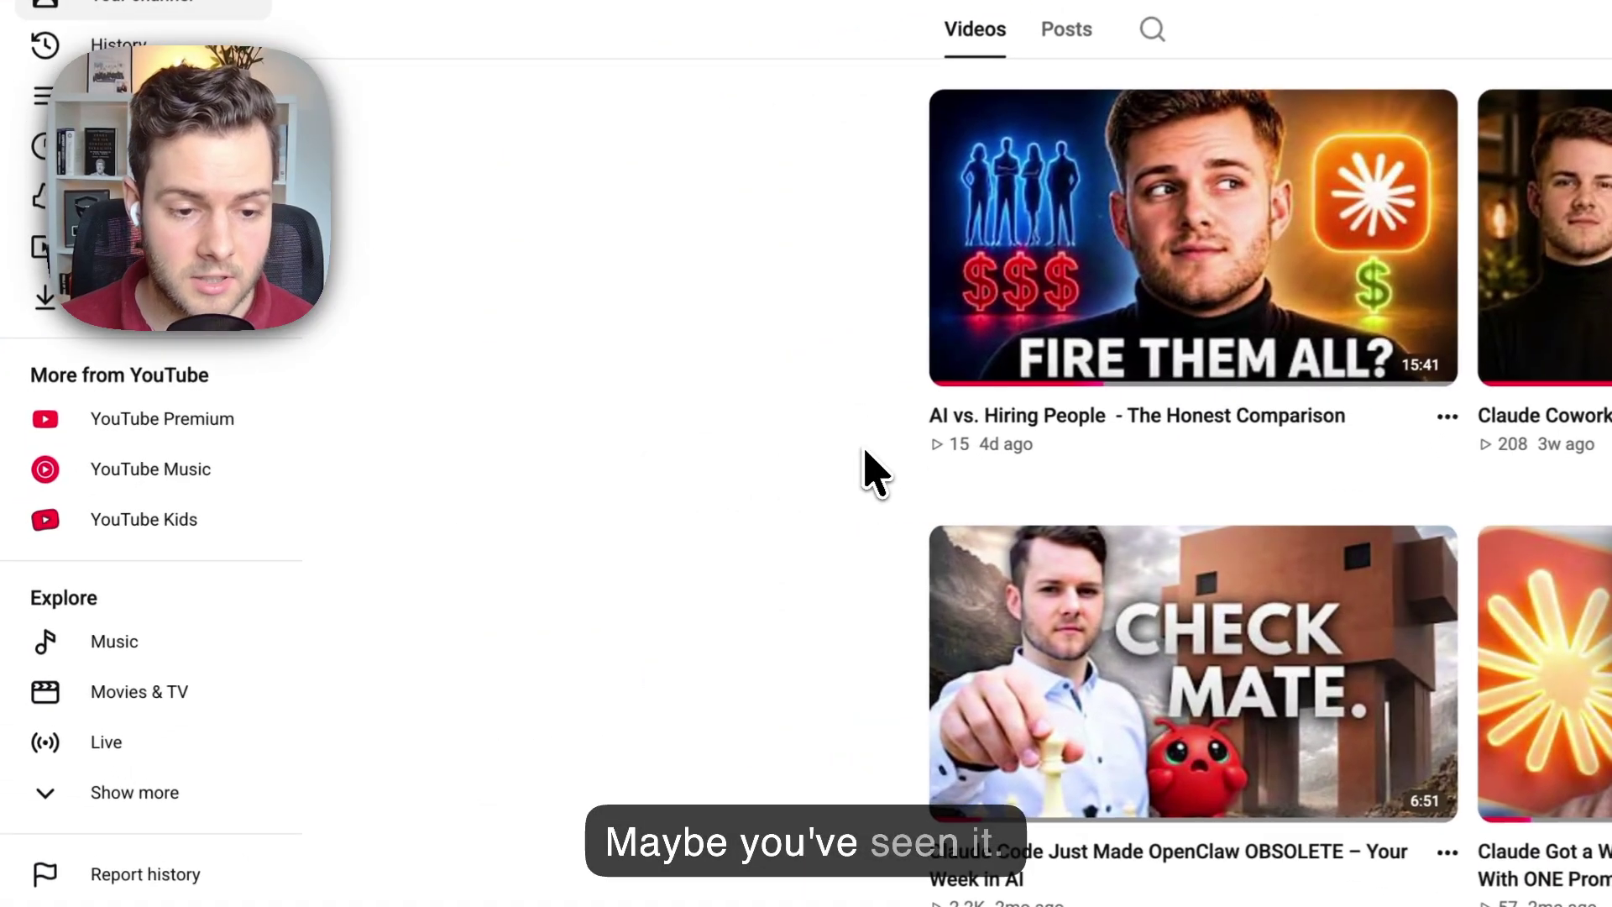
Step: Open the video "AI vs. Hiring People - The Honest Comparison" and watch its opening seconds with the sound muted
left_click_drag(433, 494, 537, 496)
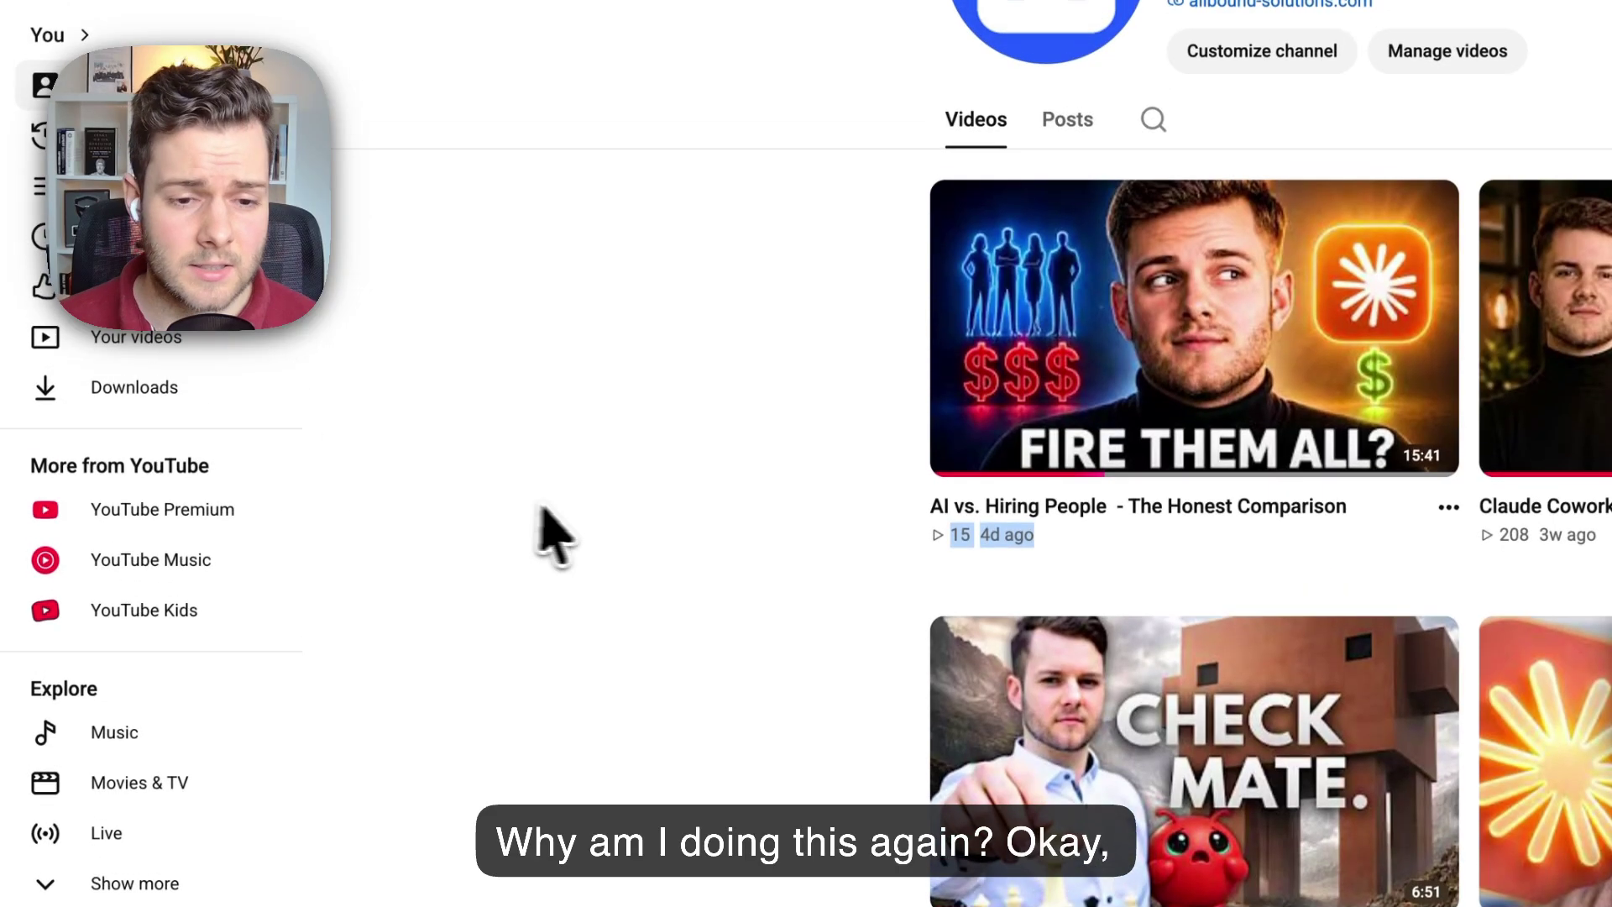
left_click(558, 437)
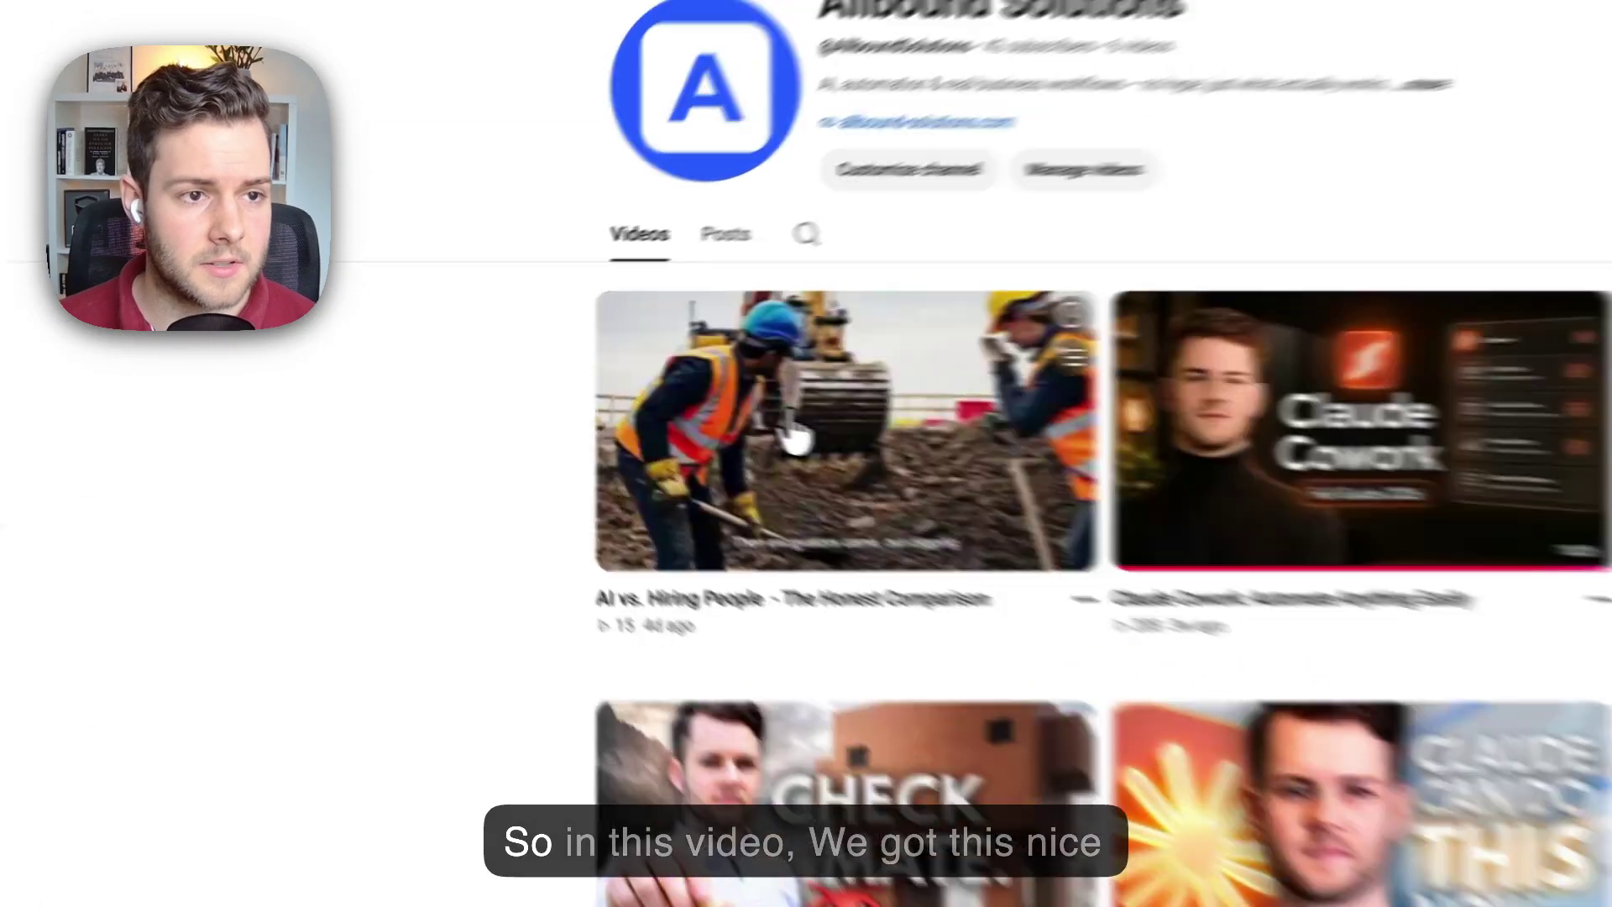
left_click(1136, 332)
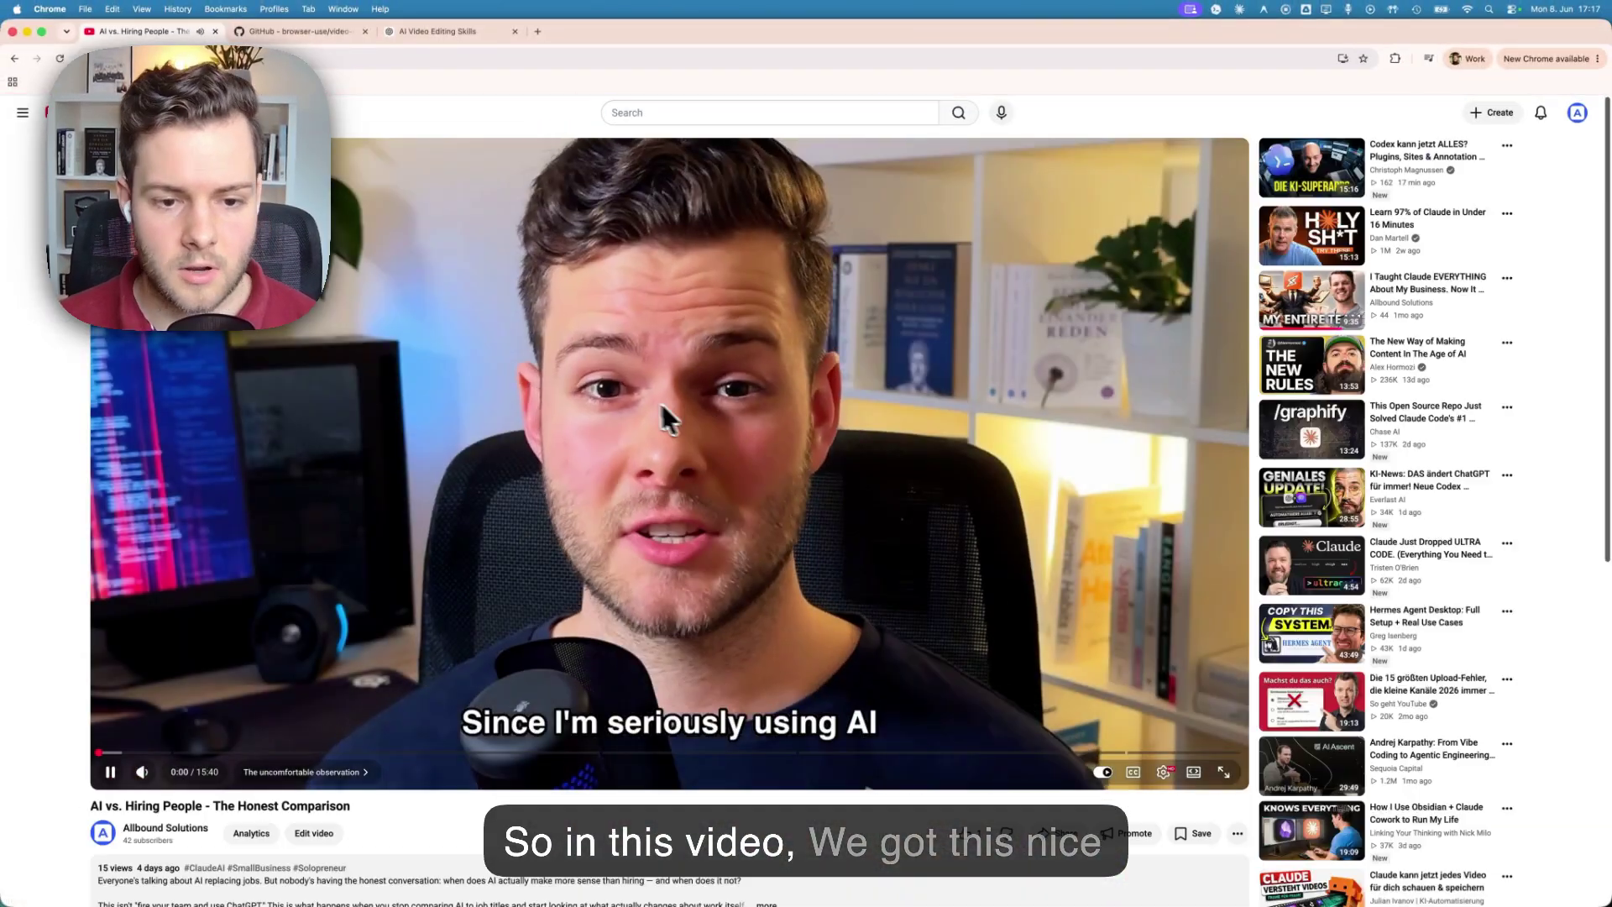
left_click(636, 398)
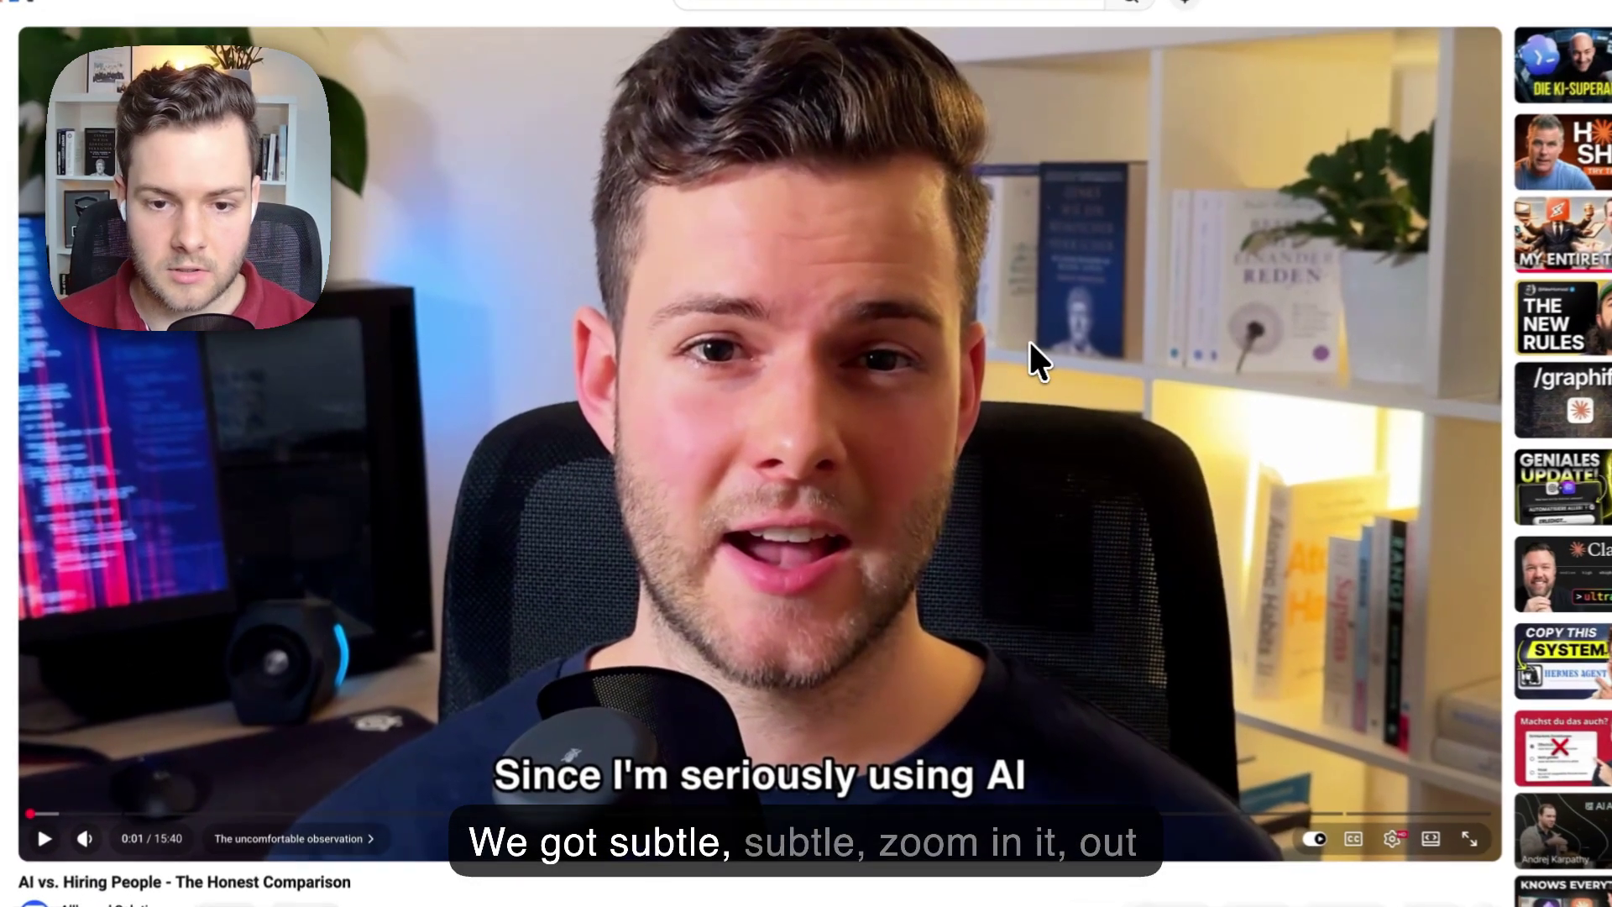
left_click(884, 380)
left_click(142, 772)
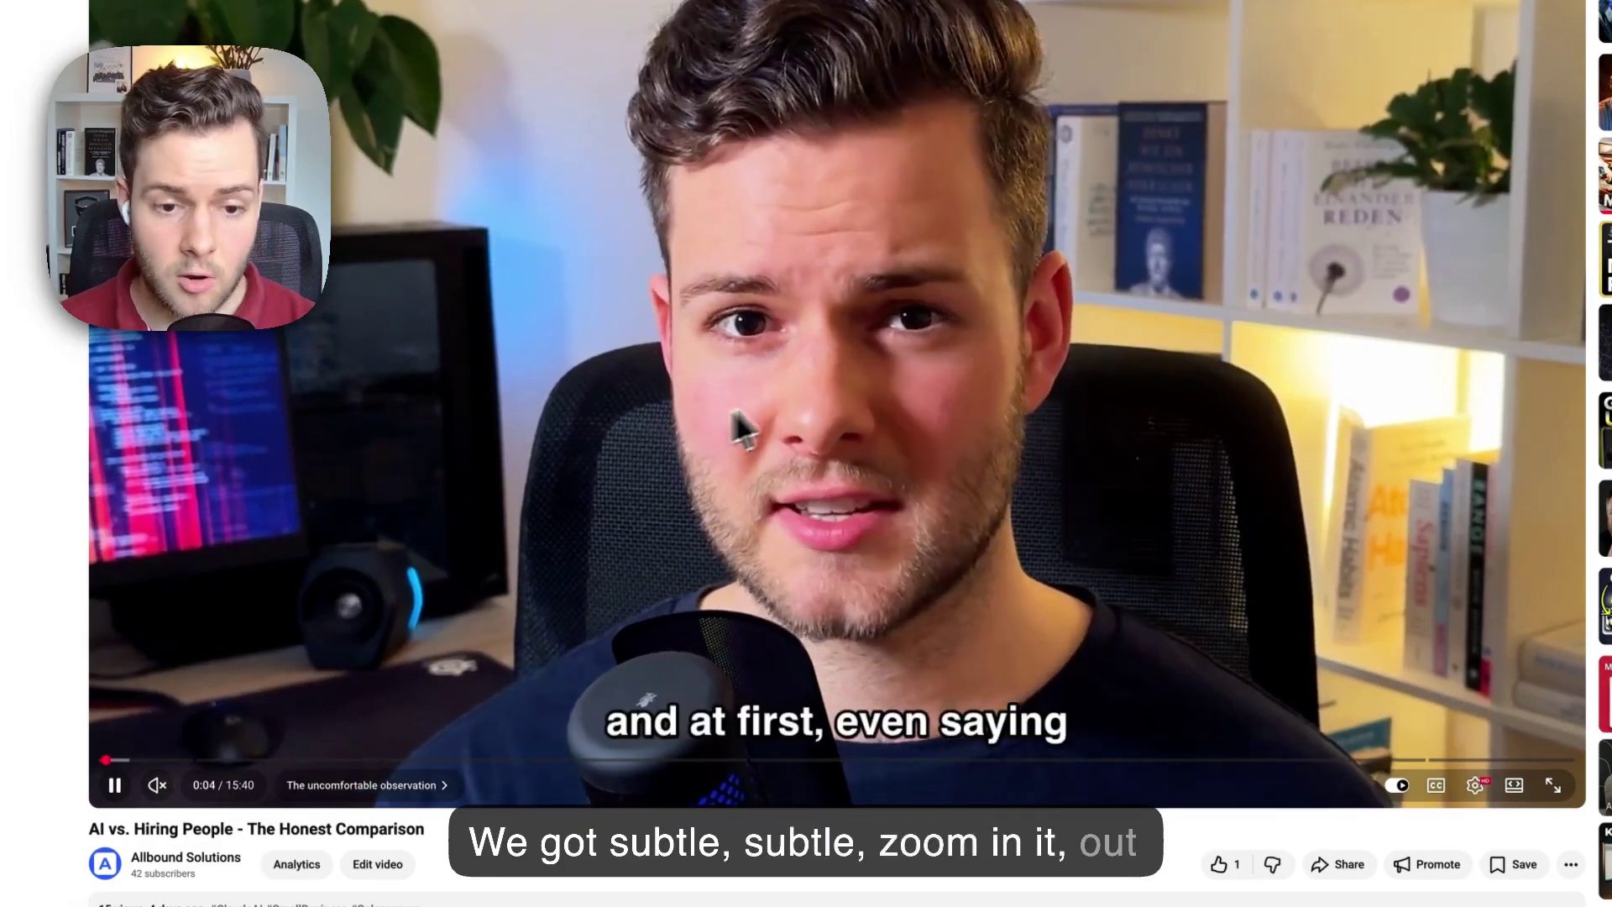
left_click(899, 311)
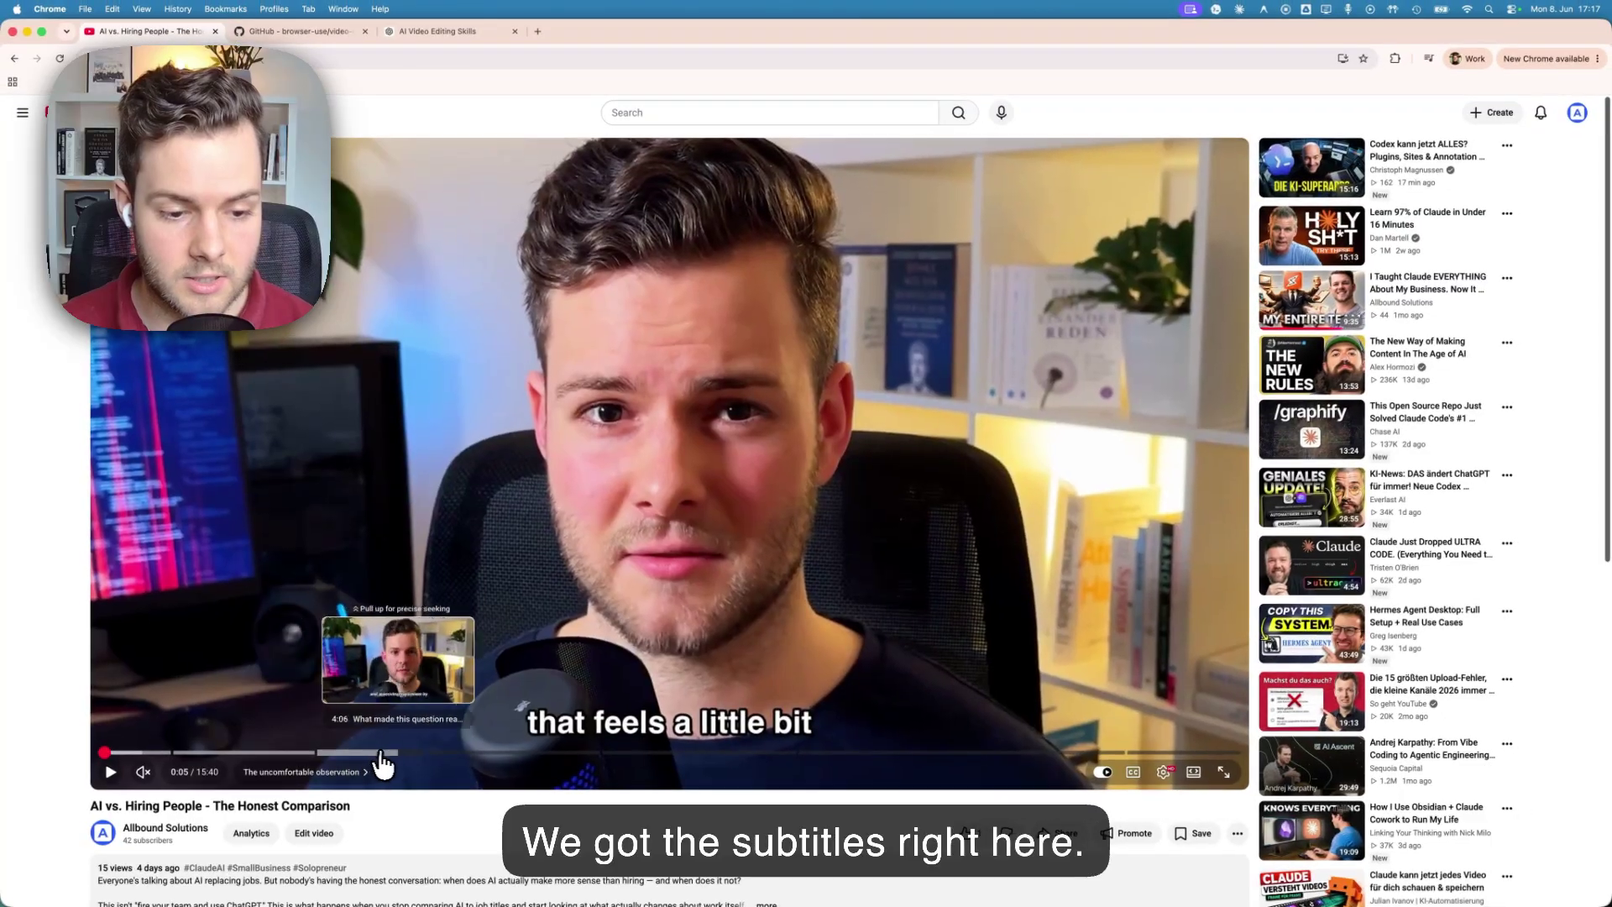
Step: Watch excerpts of the video from 4:27 and from about 8:47 to review its B-roll and visuals, pausing after each
left_click(425, 754)
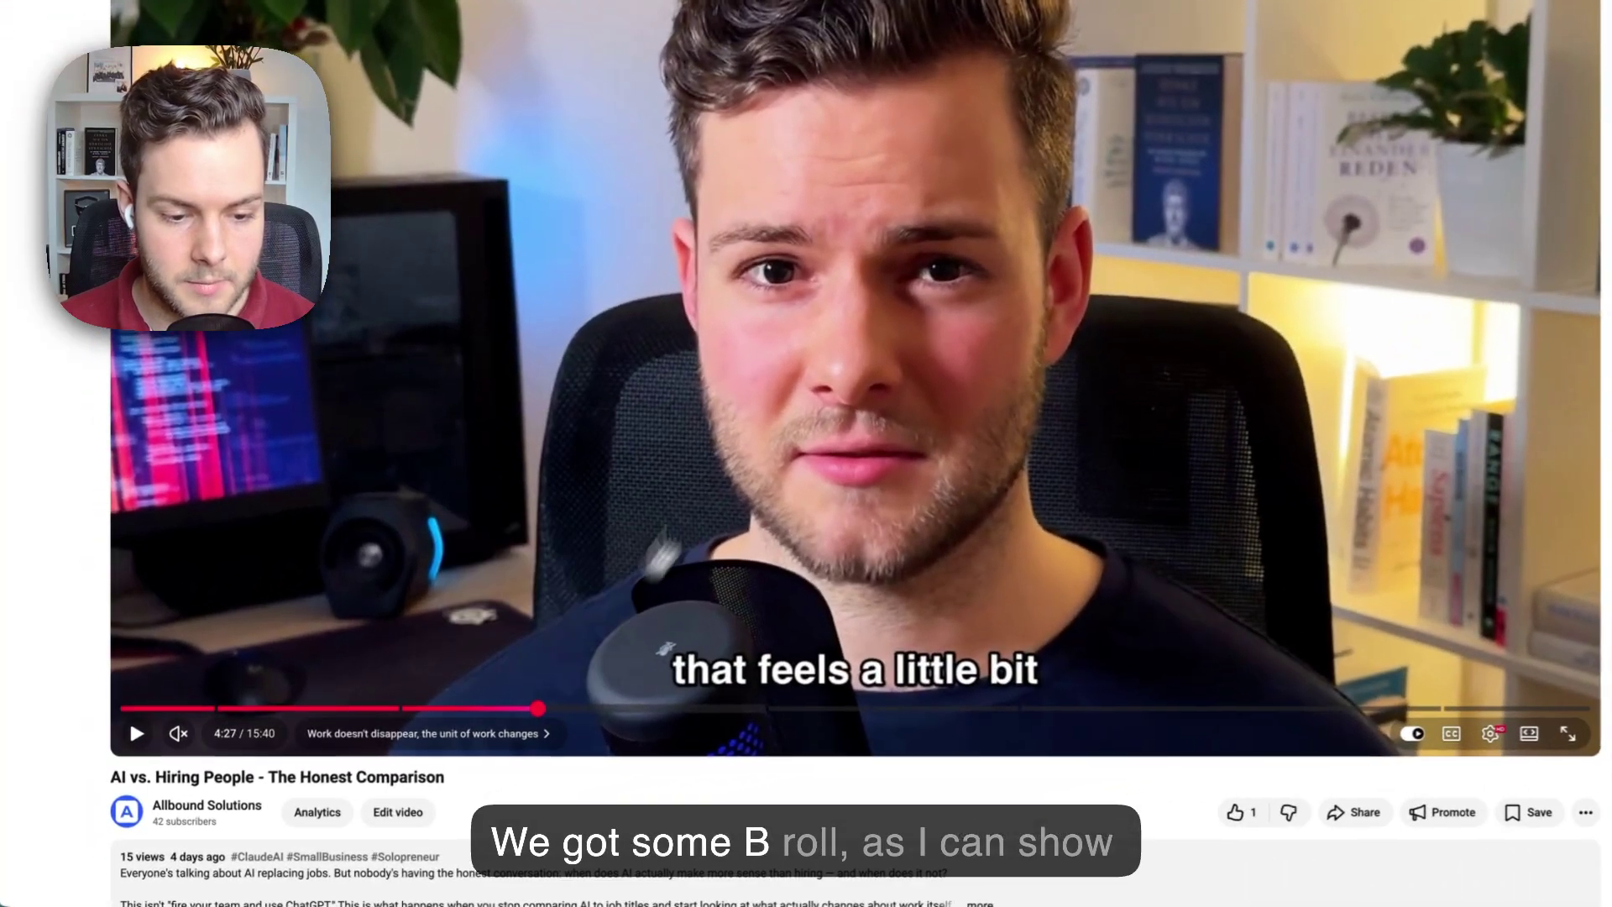
left_click(780, 356)
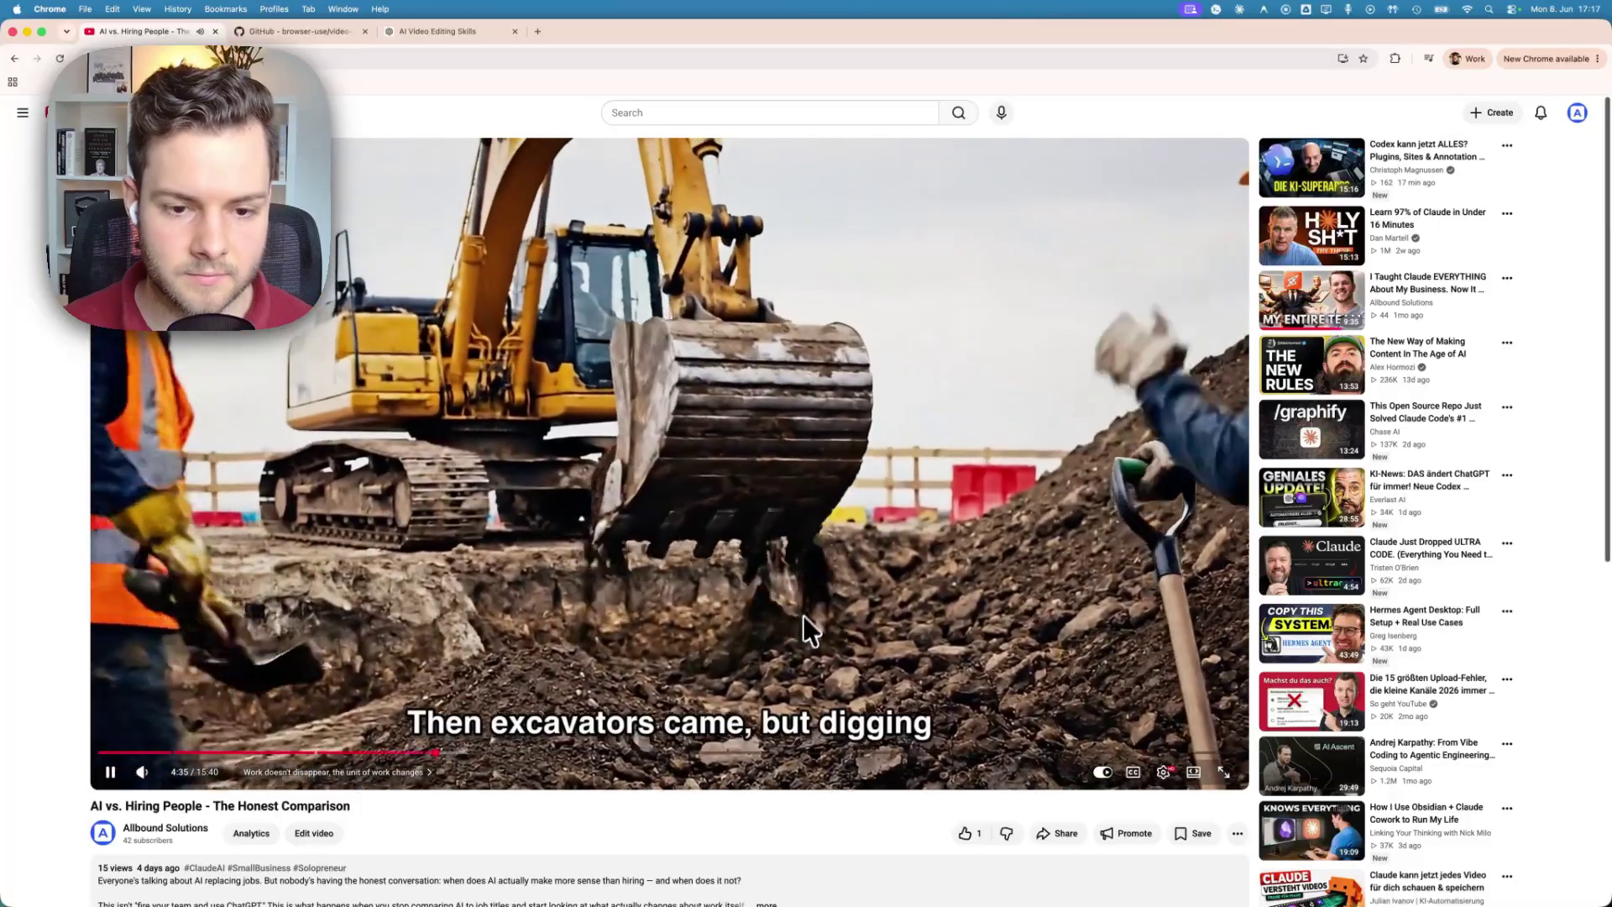
left_click(809, 504)
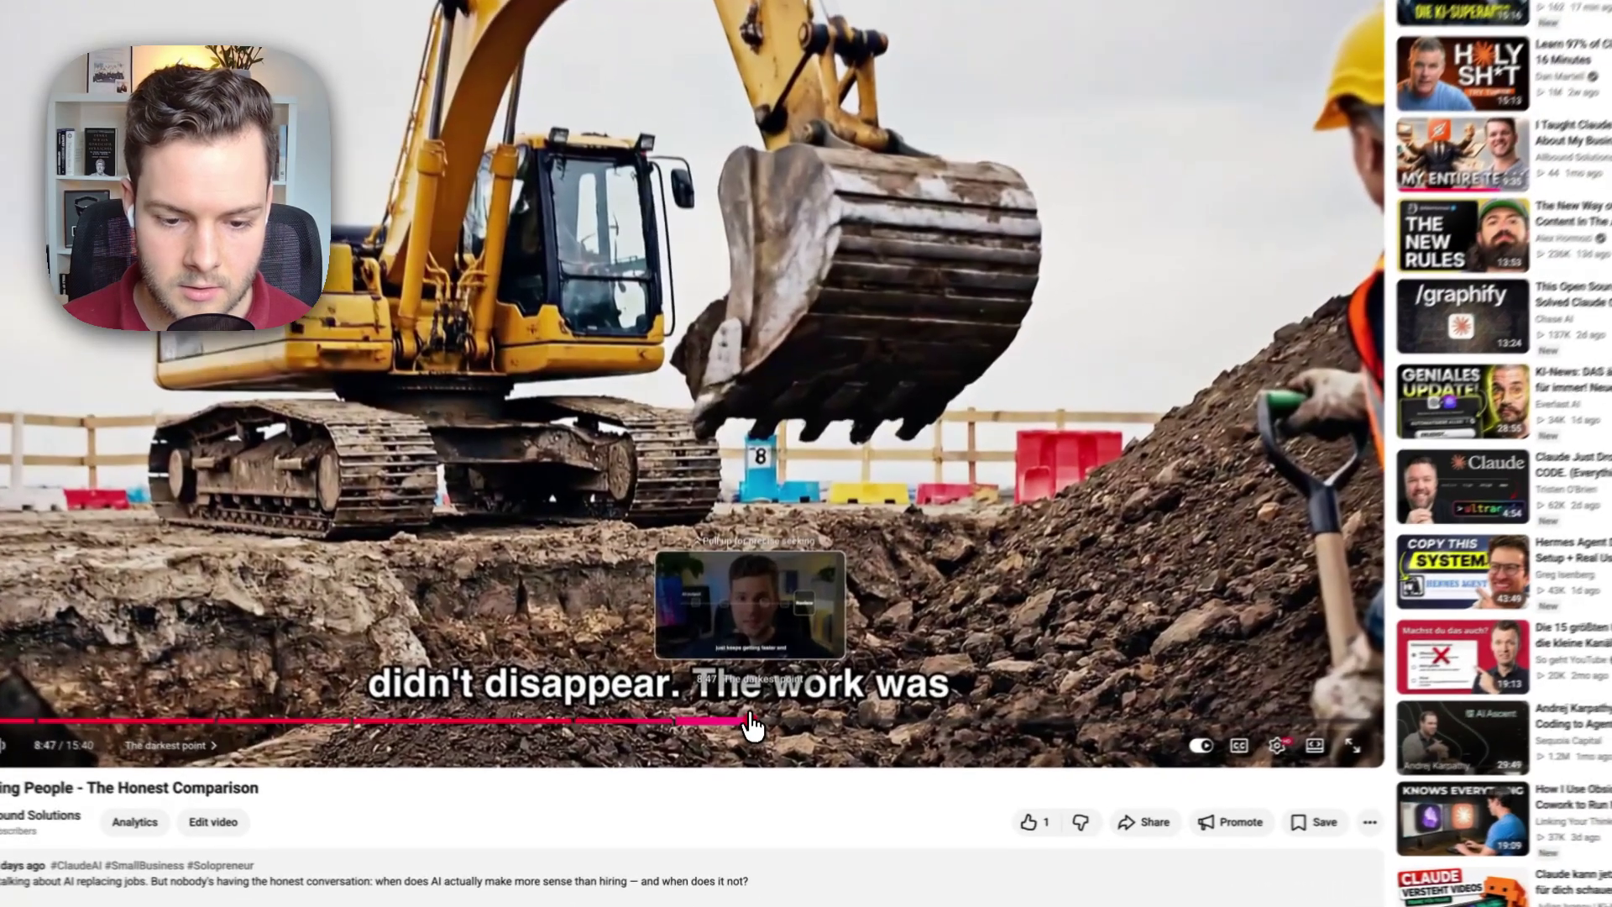
left_click(750, 752)
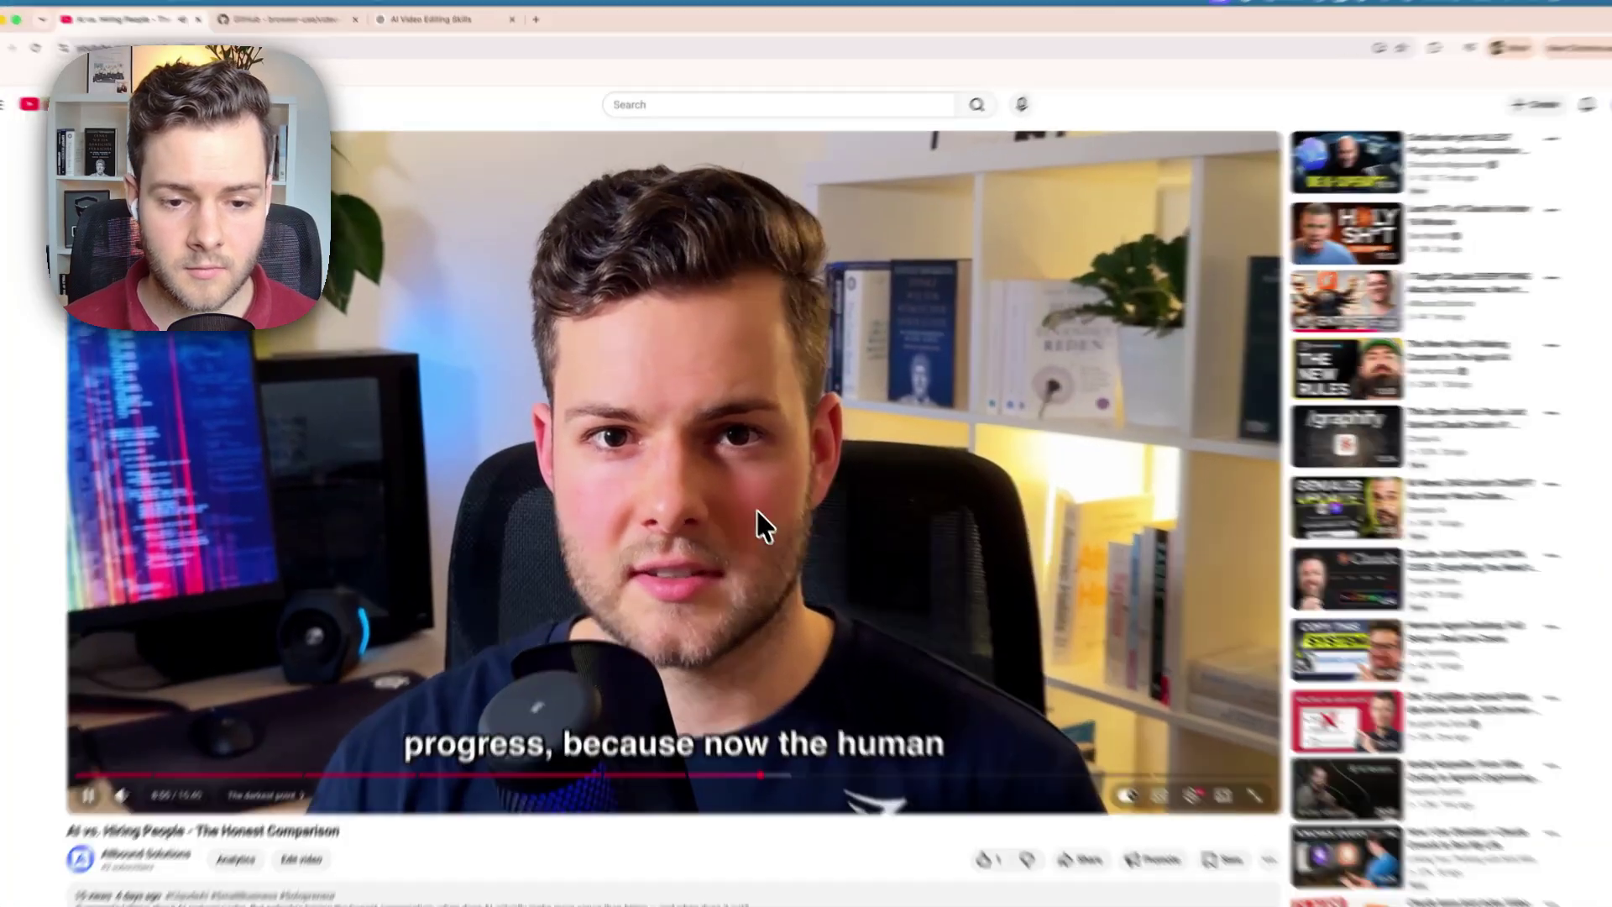
left_click(758, 512)
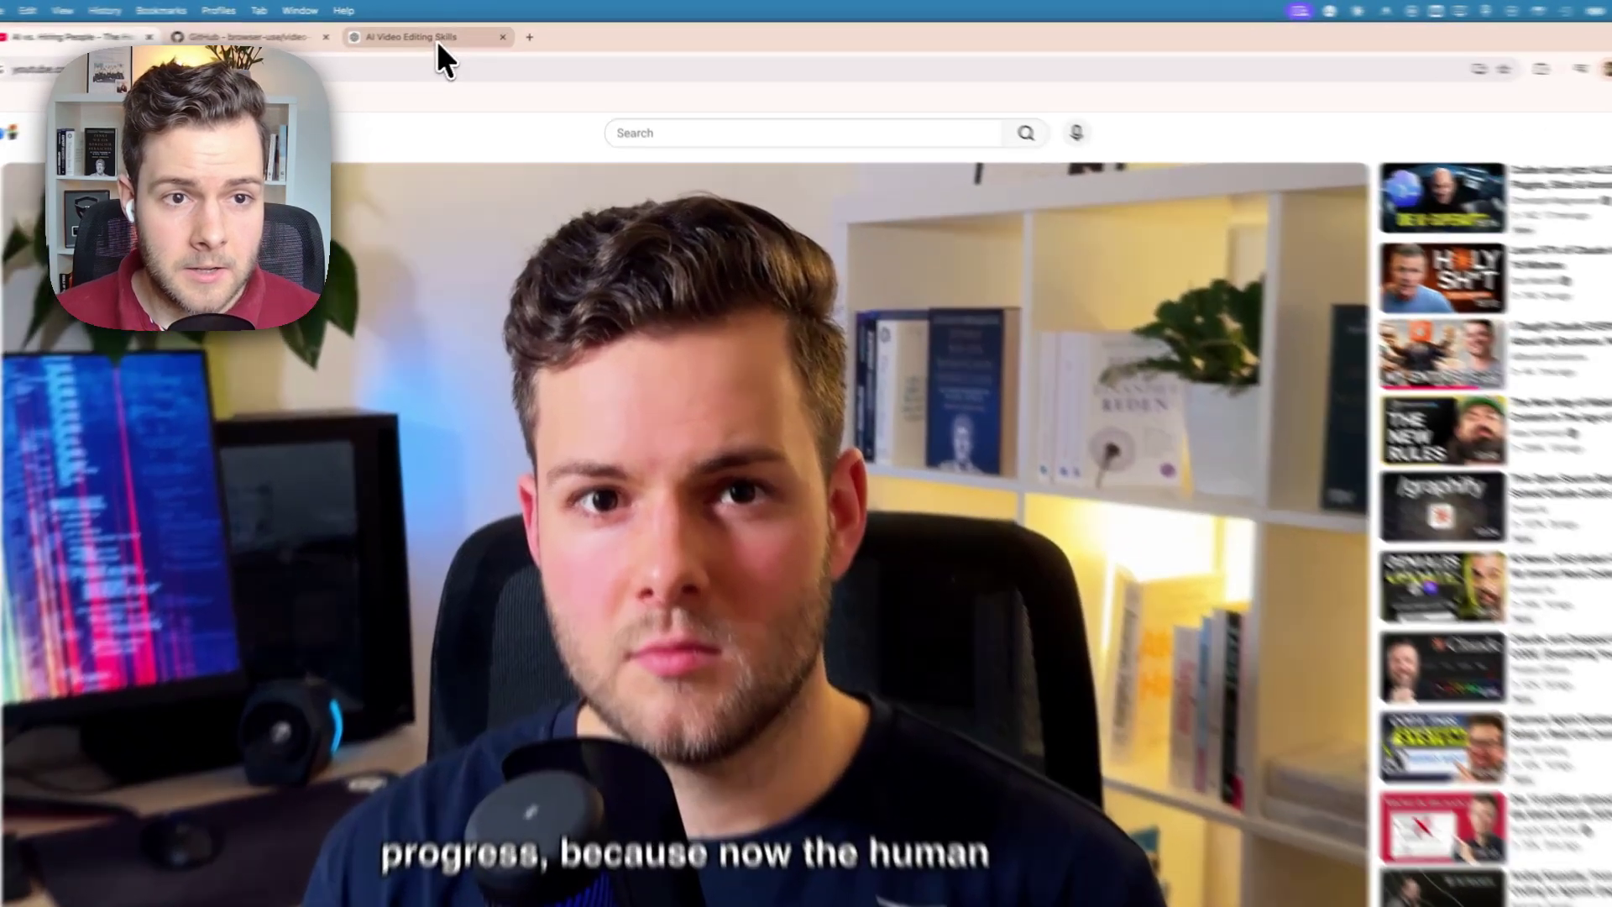
Step: Open the ChatGPT conversation "AI Video Editing Skills" and read the request for a public AI video editing skill repository
left_click(436, 42)
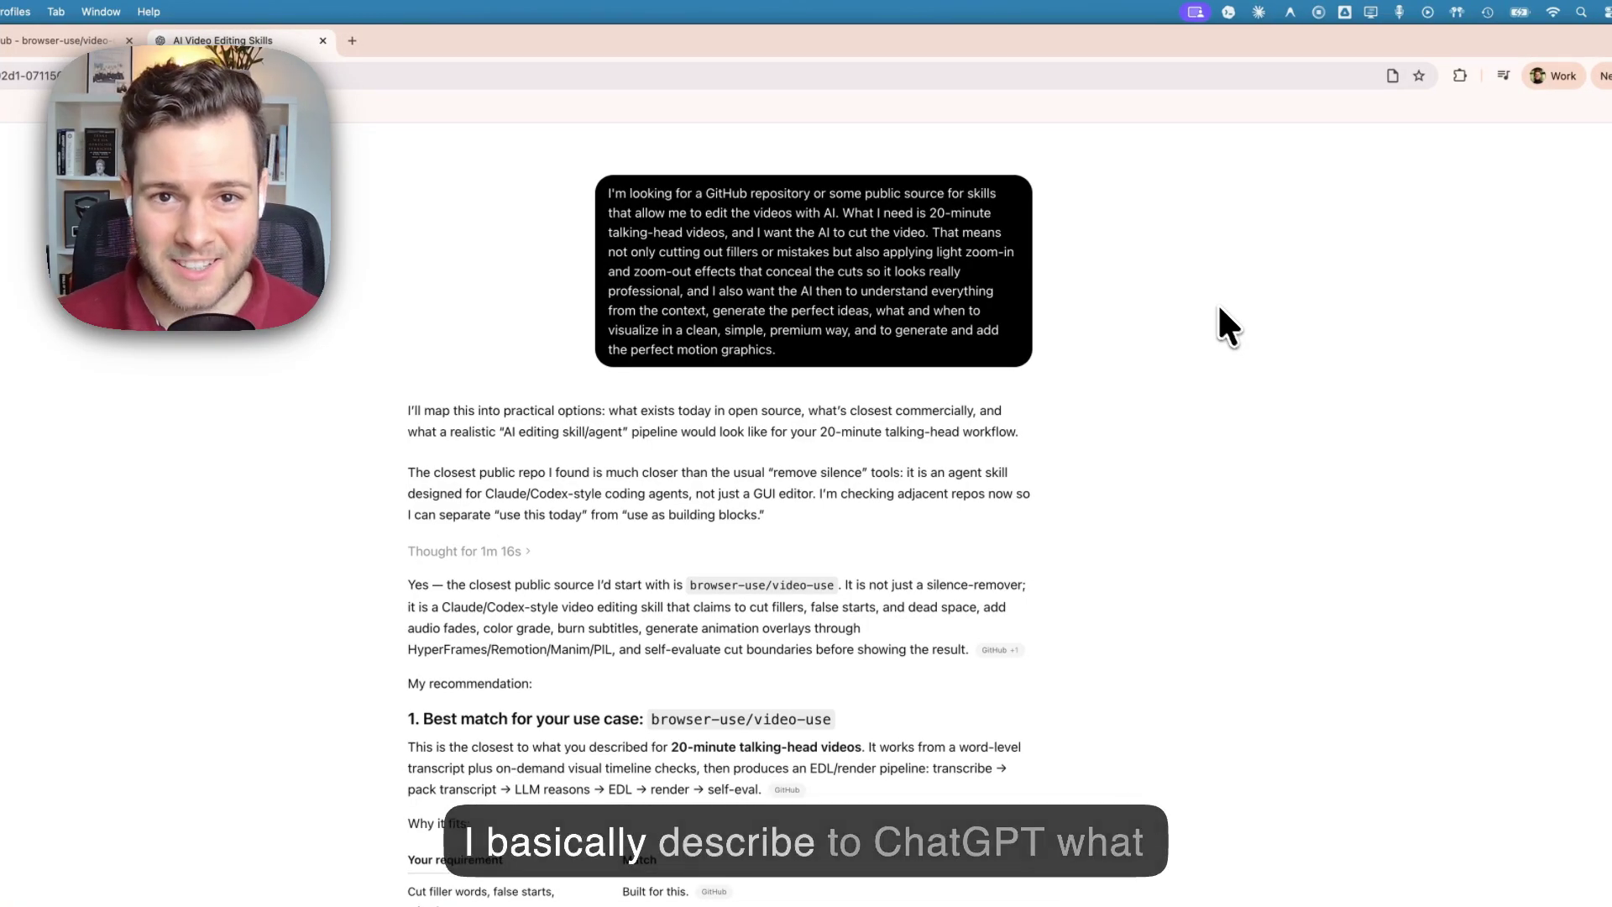
left_click_drag(782, 339, 593, 174)
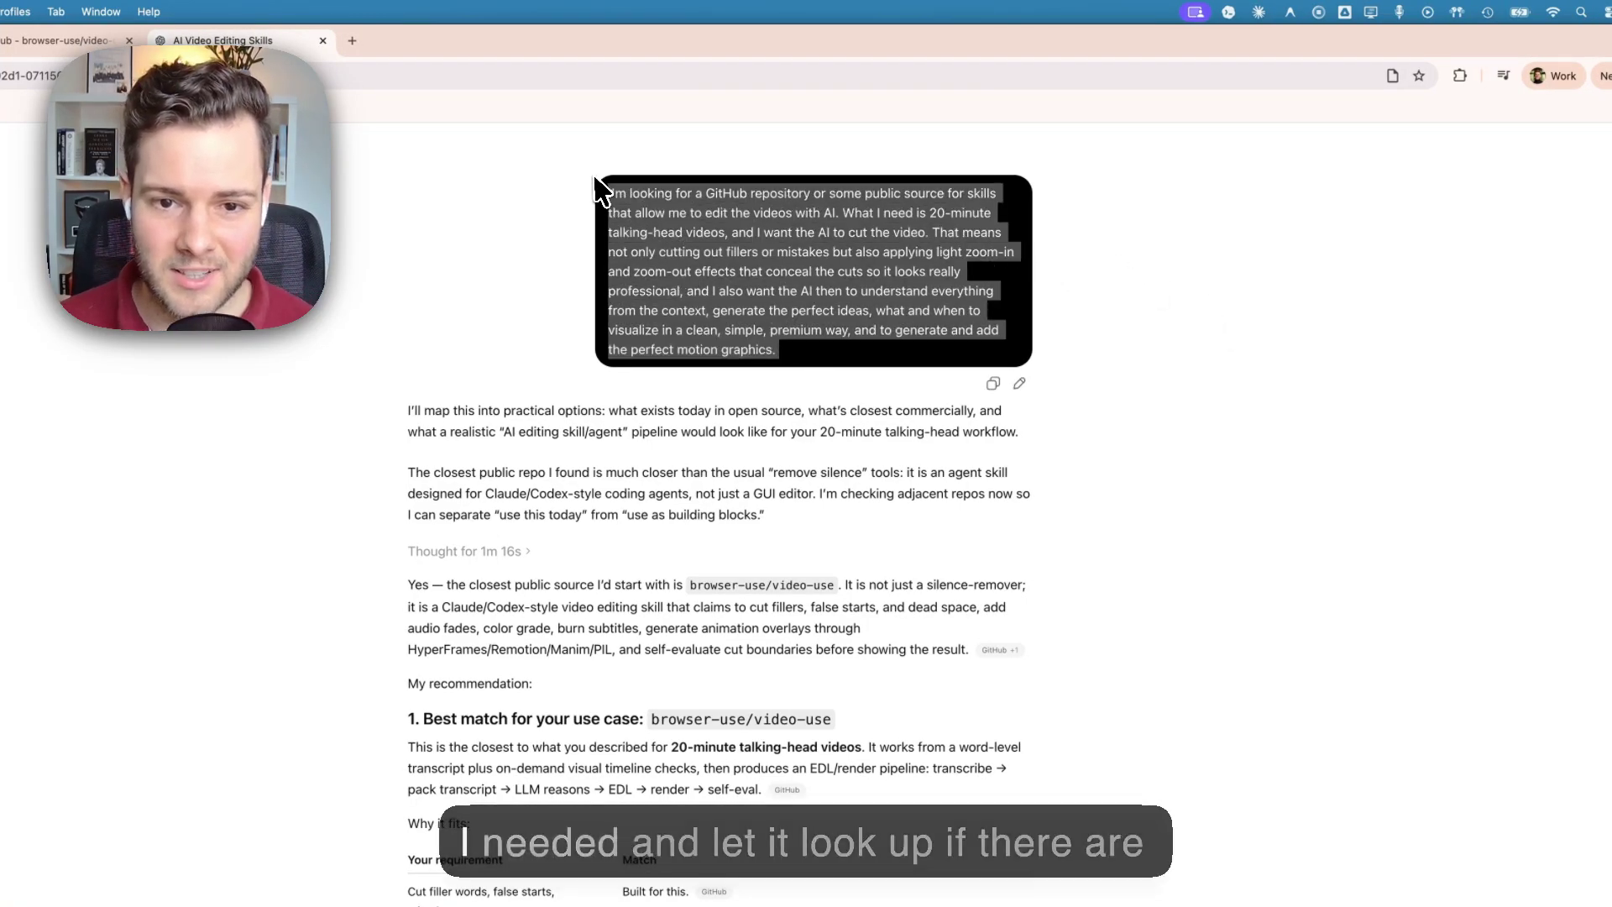
left_click(784, 215)
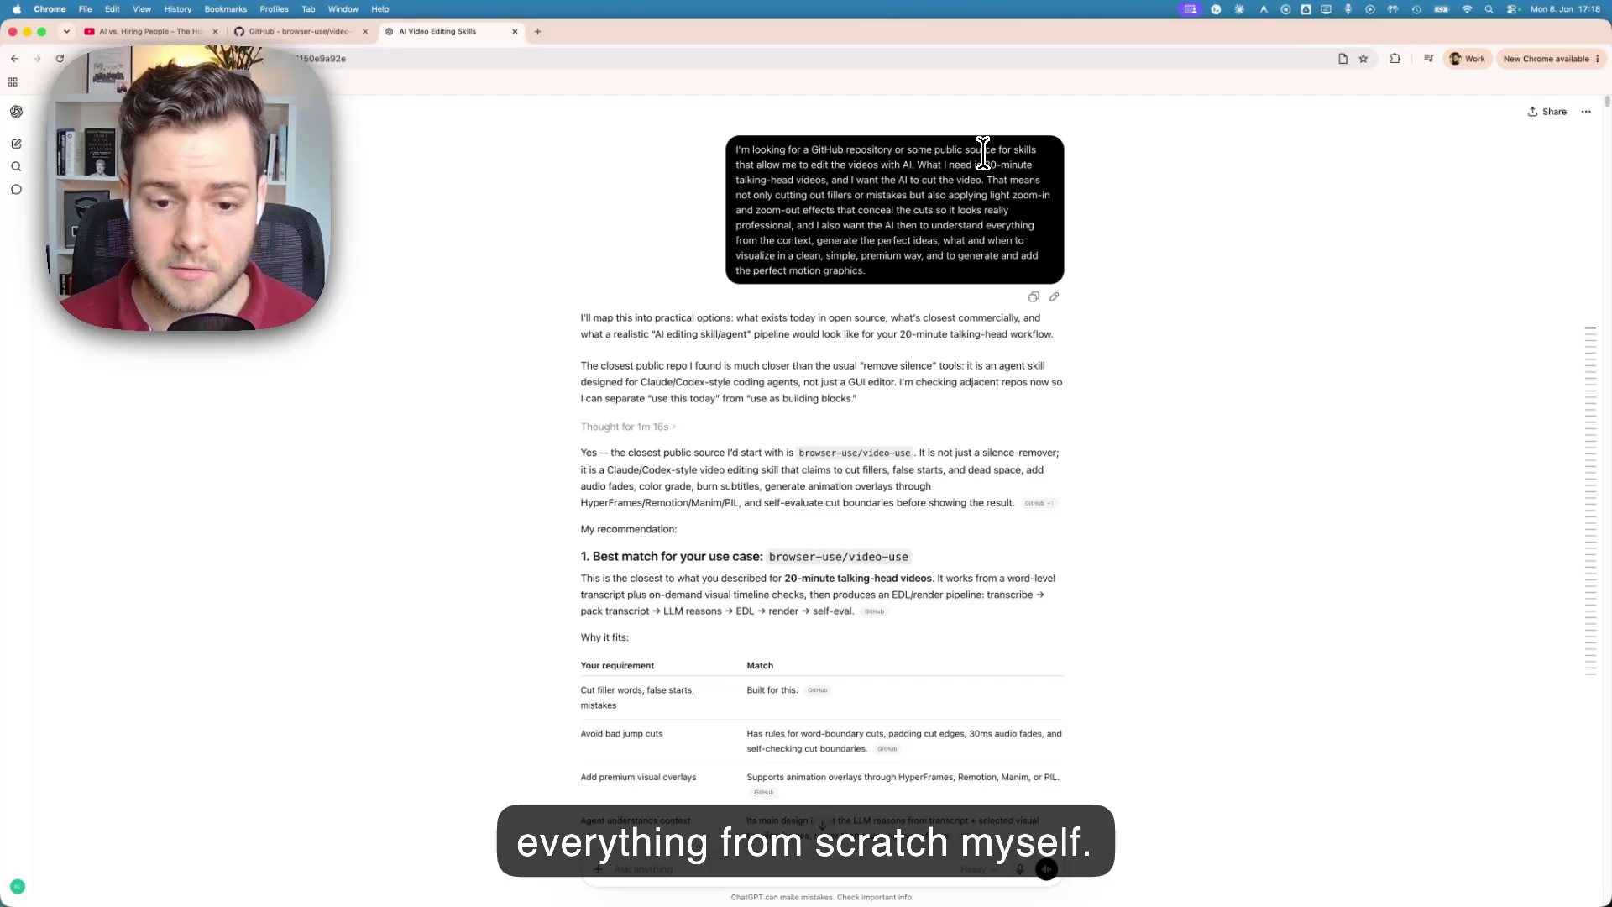
Step: Read the answer's recommendations on video-use and Remotion, and open the browser-use/video-use GitHub repository page
scroll(756, 487, "down", 5)
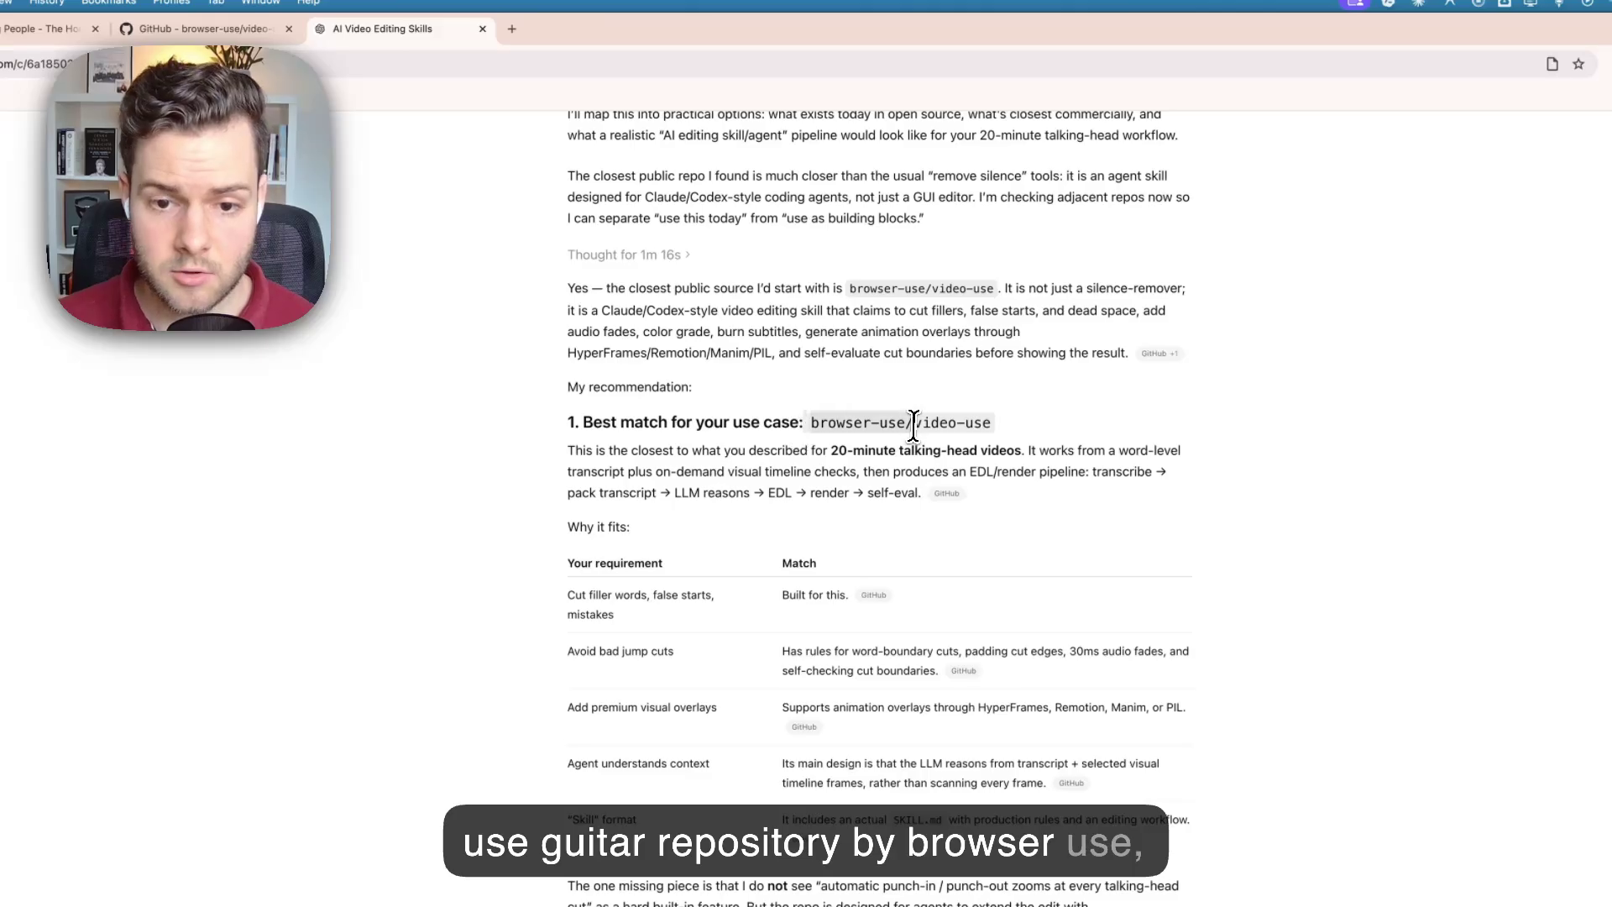
scroll(849, 492, "down", 20)
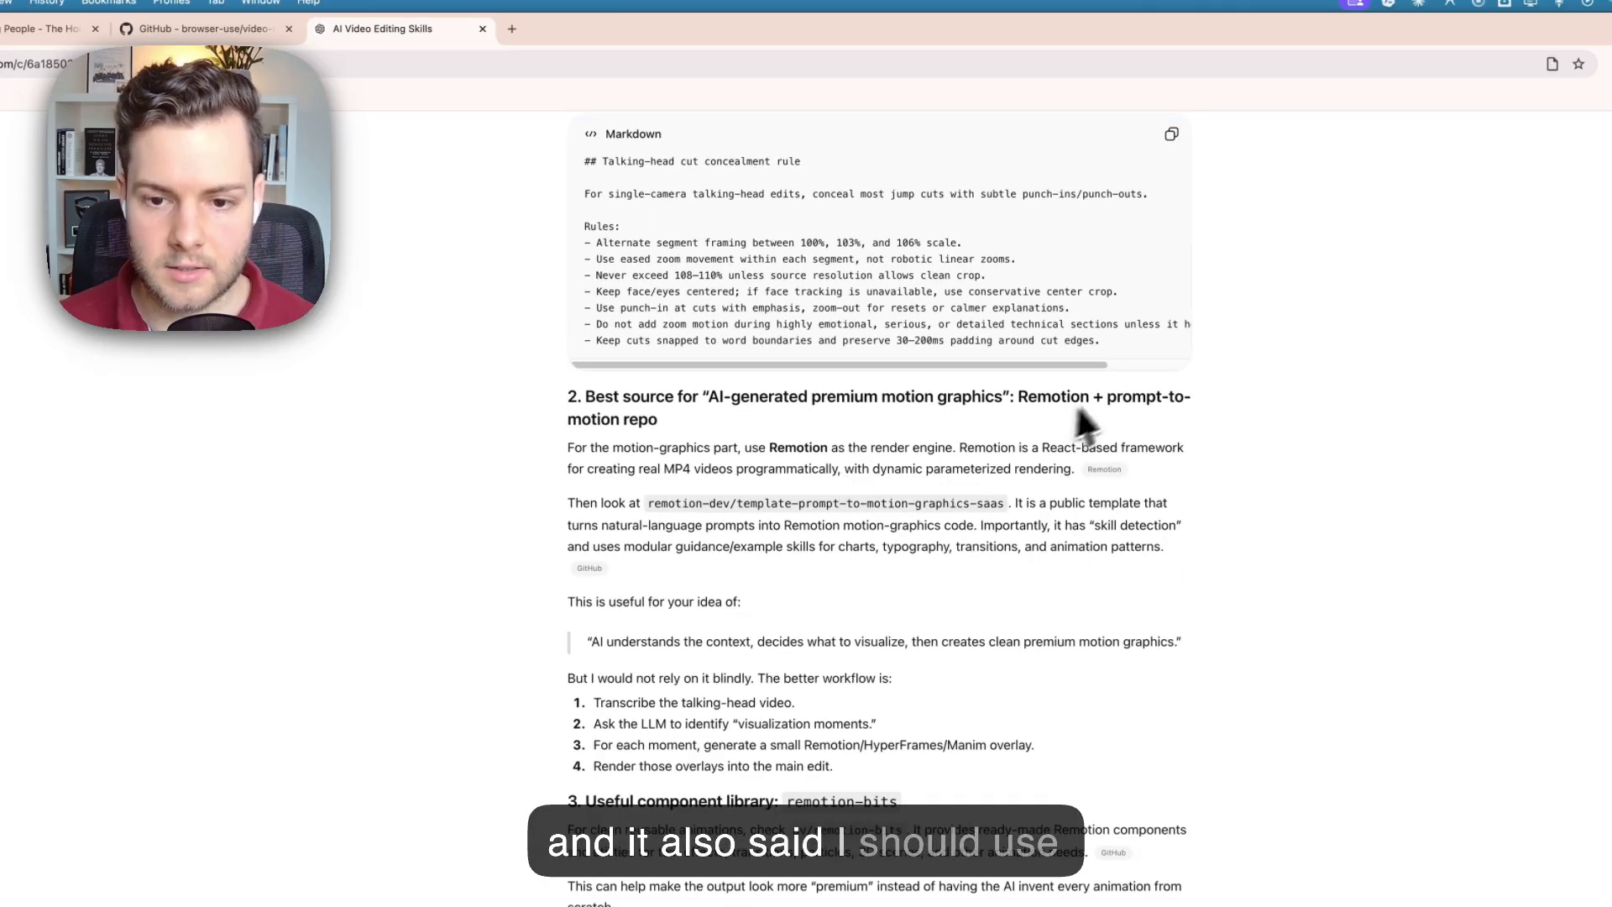
mouse_move(1014, 399)
left_mouse_down()
mouse_move(1084, 402)
mouse_move(1017, 400)
left_mouse_up()
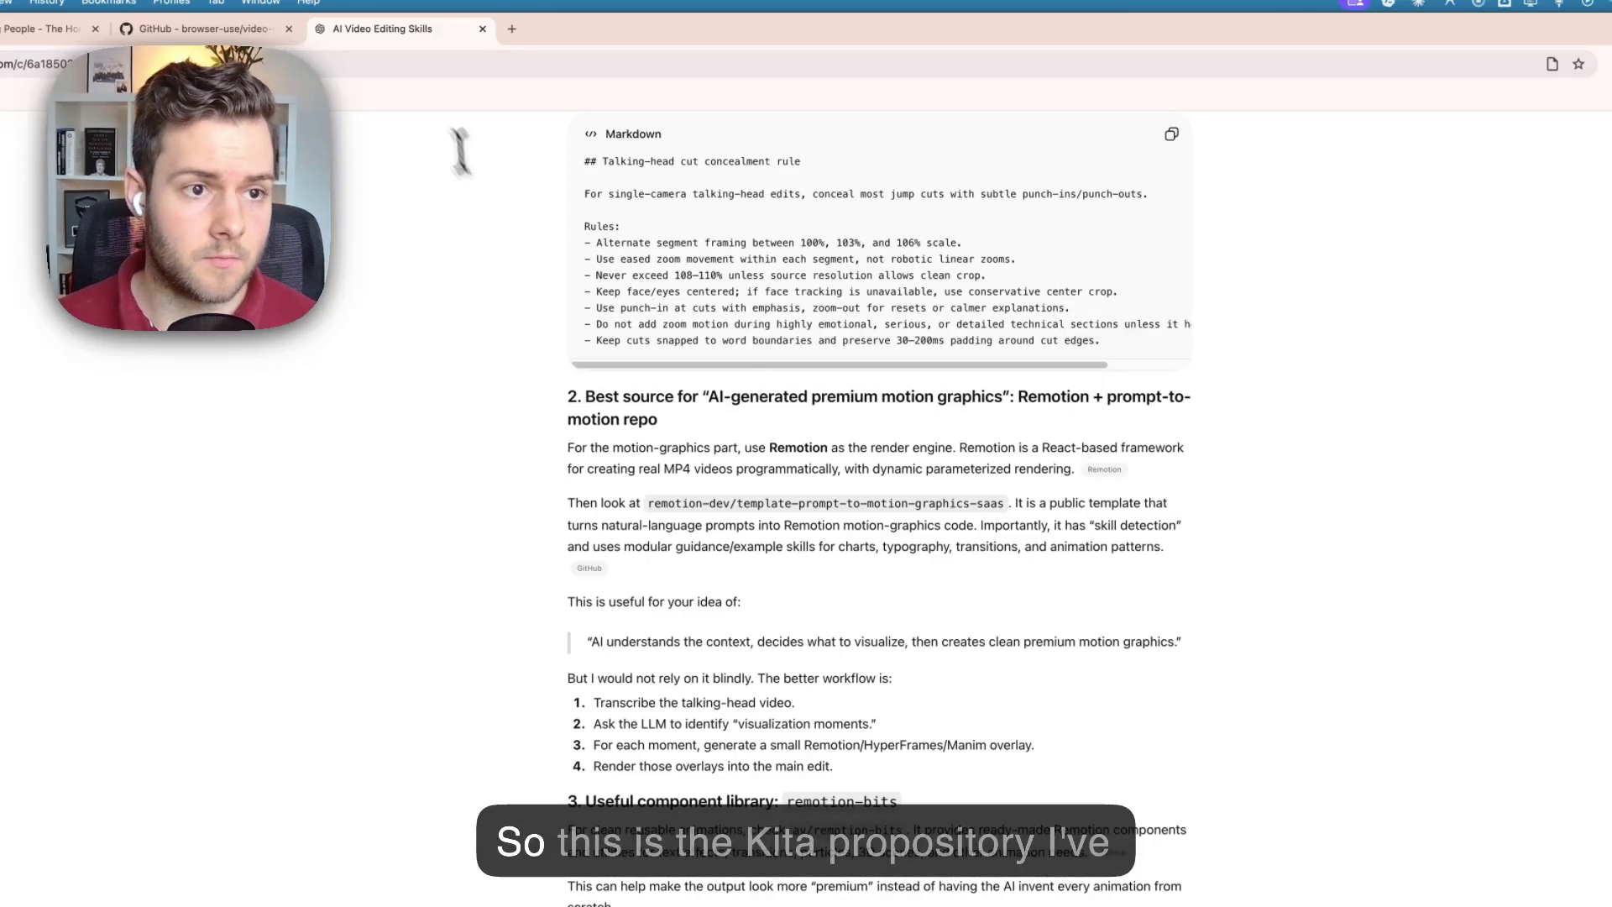
left_click(214, 31)
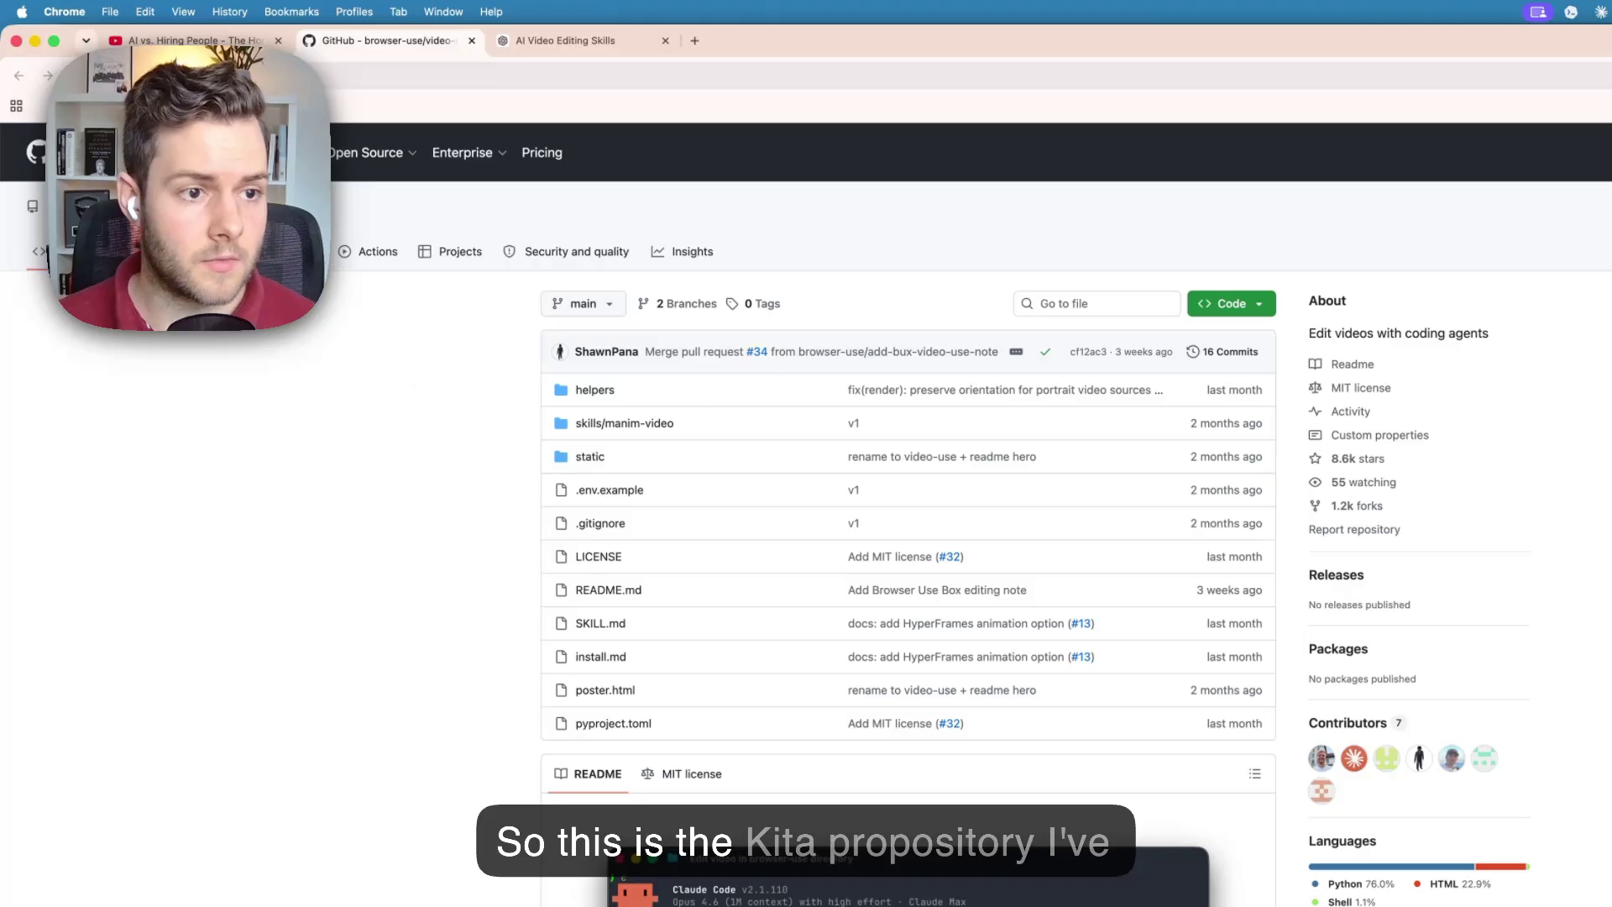
mouse_move(3, 216)
left_mouse_down()
mouse_move(83, 215)
mouse_move(4, 214)
left_mouse_up()
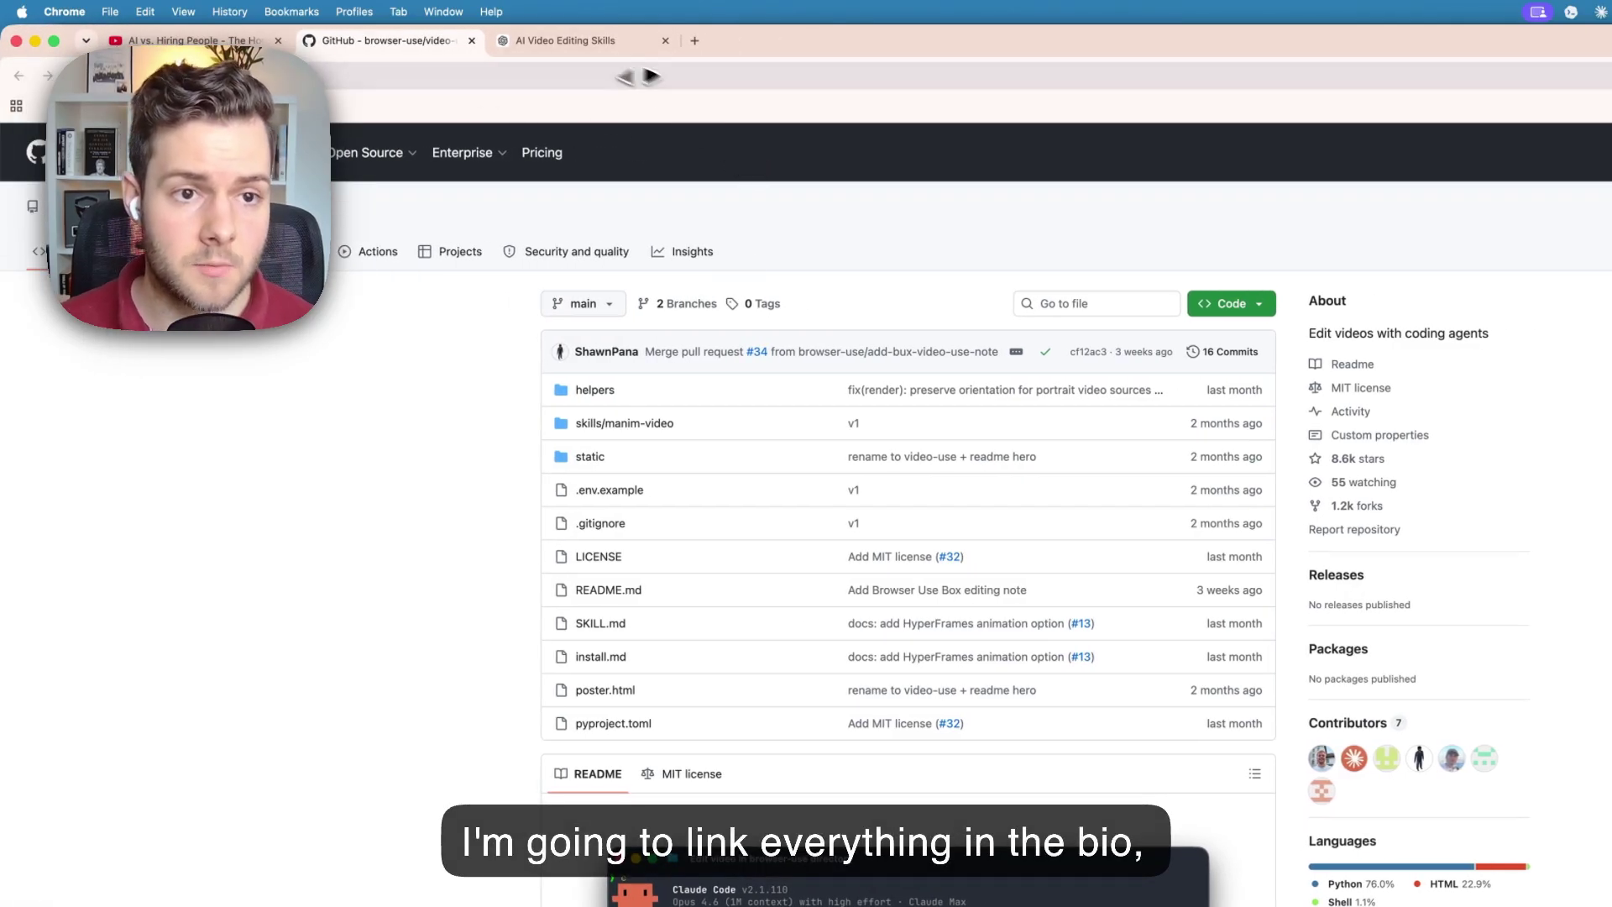
Step: Return to the "AI Video Editing Skills" conversation and skim its follow-up prompts on zooms, subtitles, B-roll and motion graphics
left_click(561, 42)
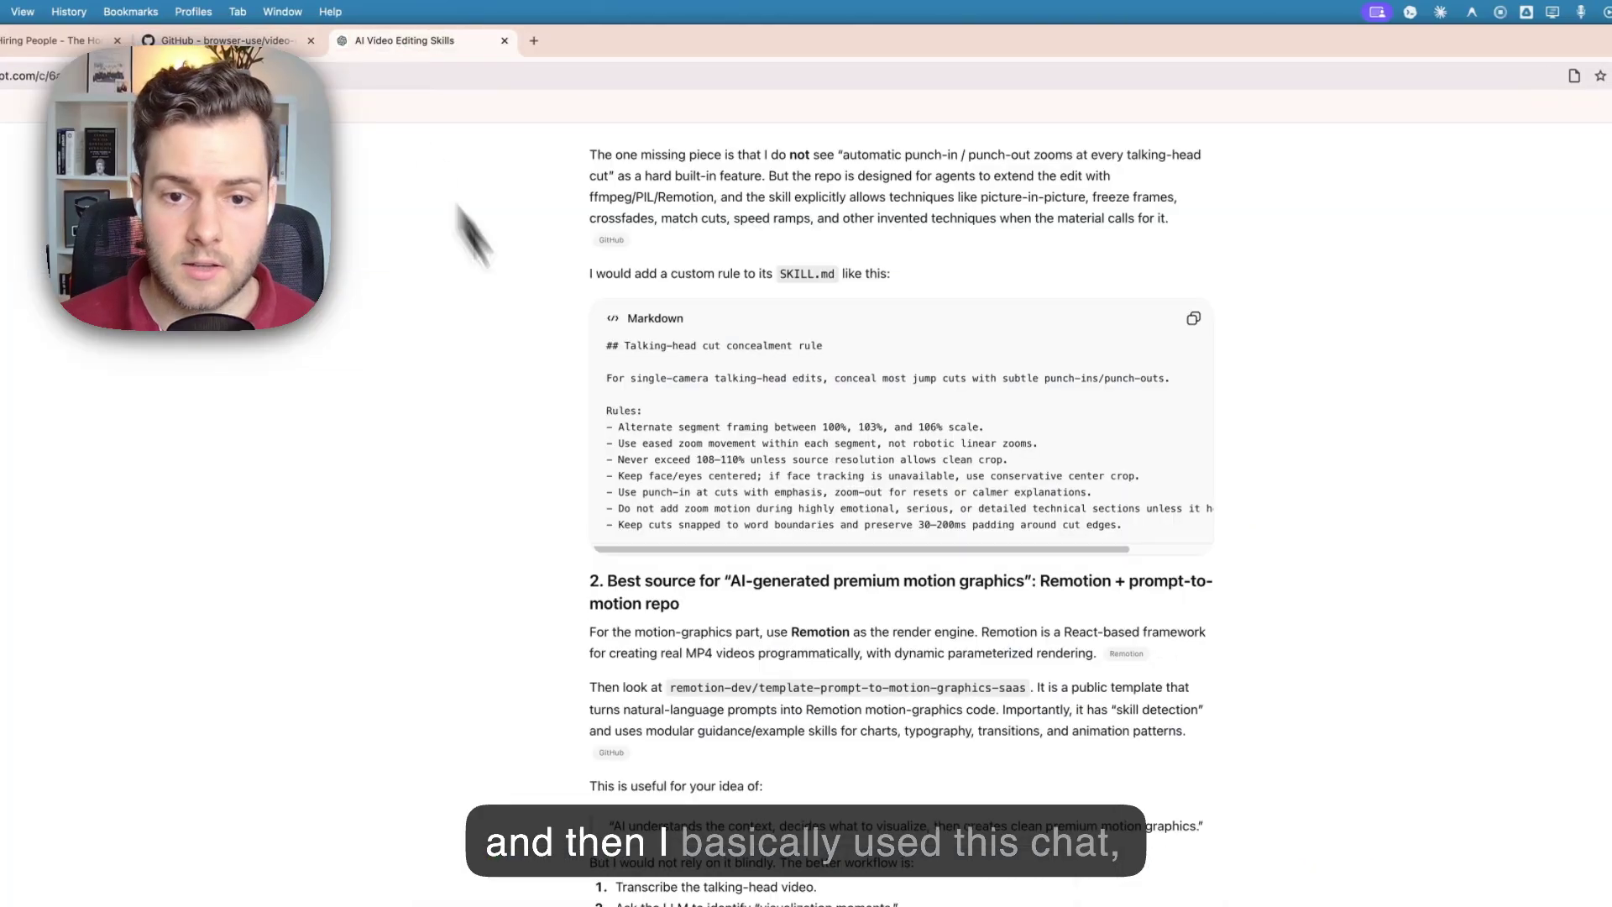
scroll(1179, 411, "down", 12)
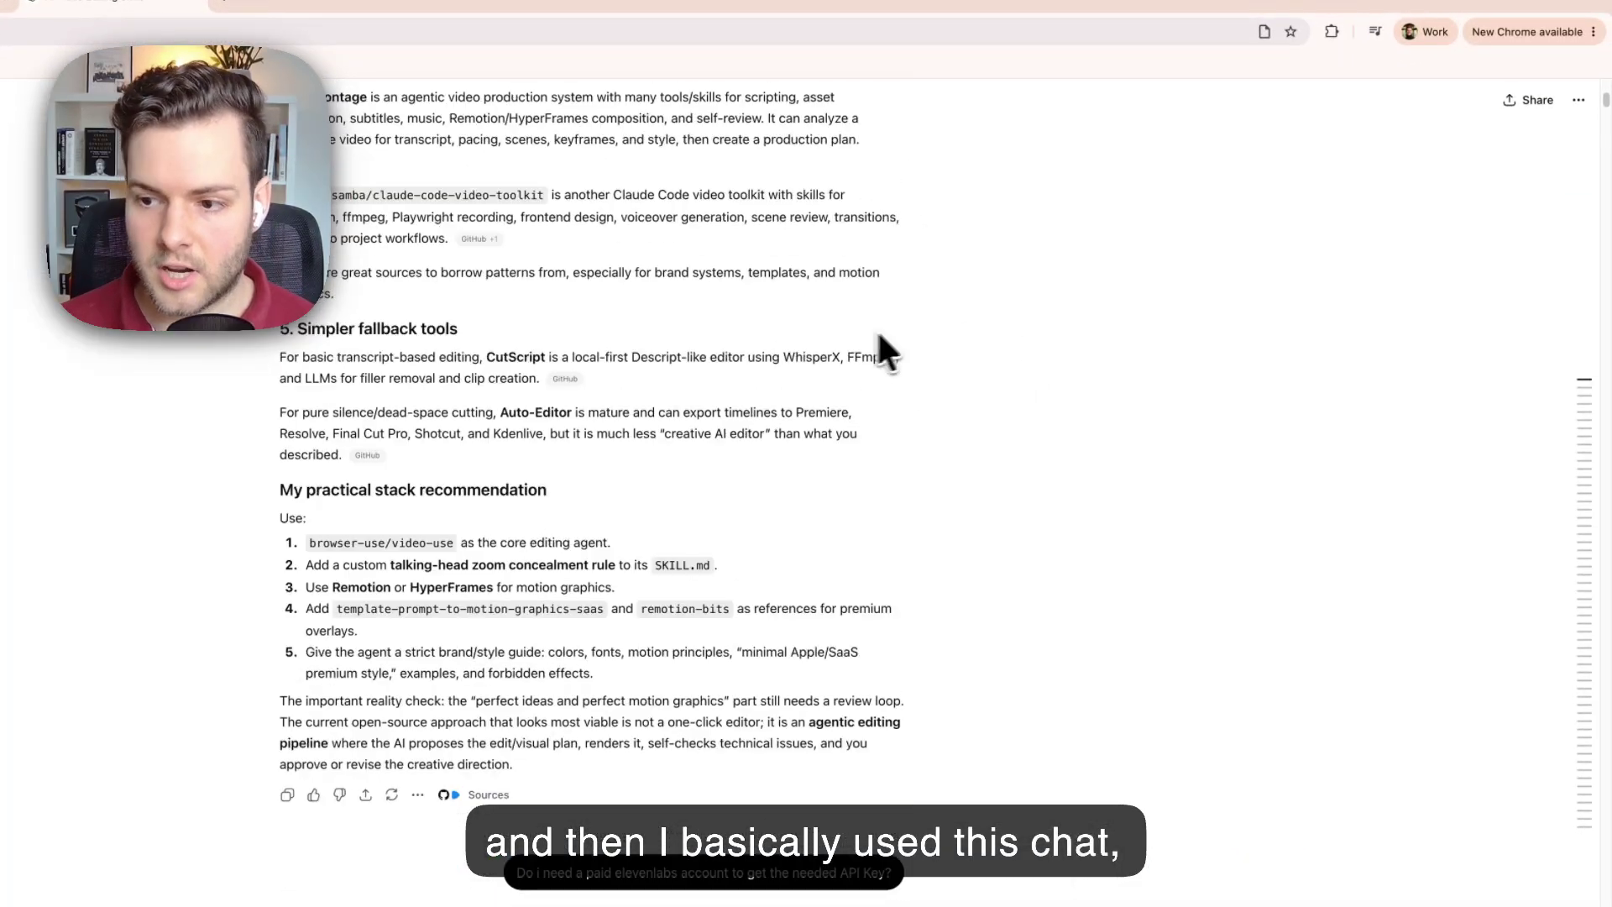
mouse_move(1581, 410)
scroll(1507, 391, "down", 10)
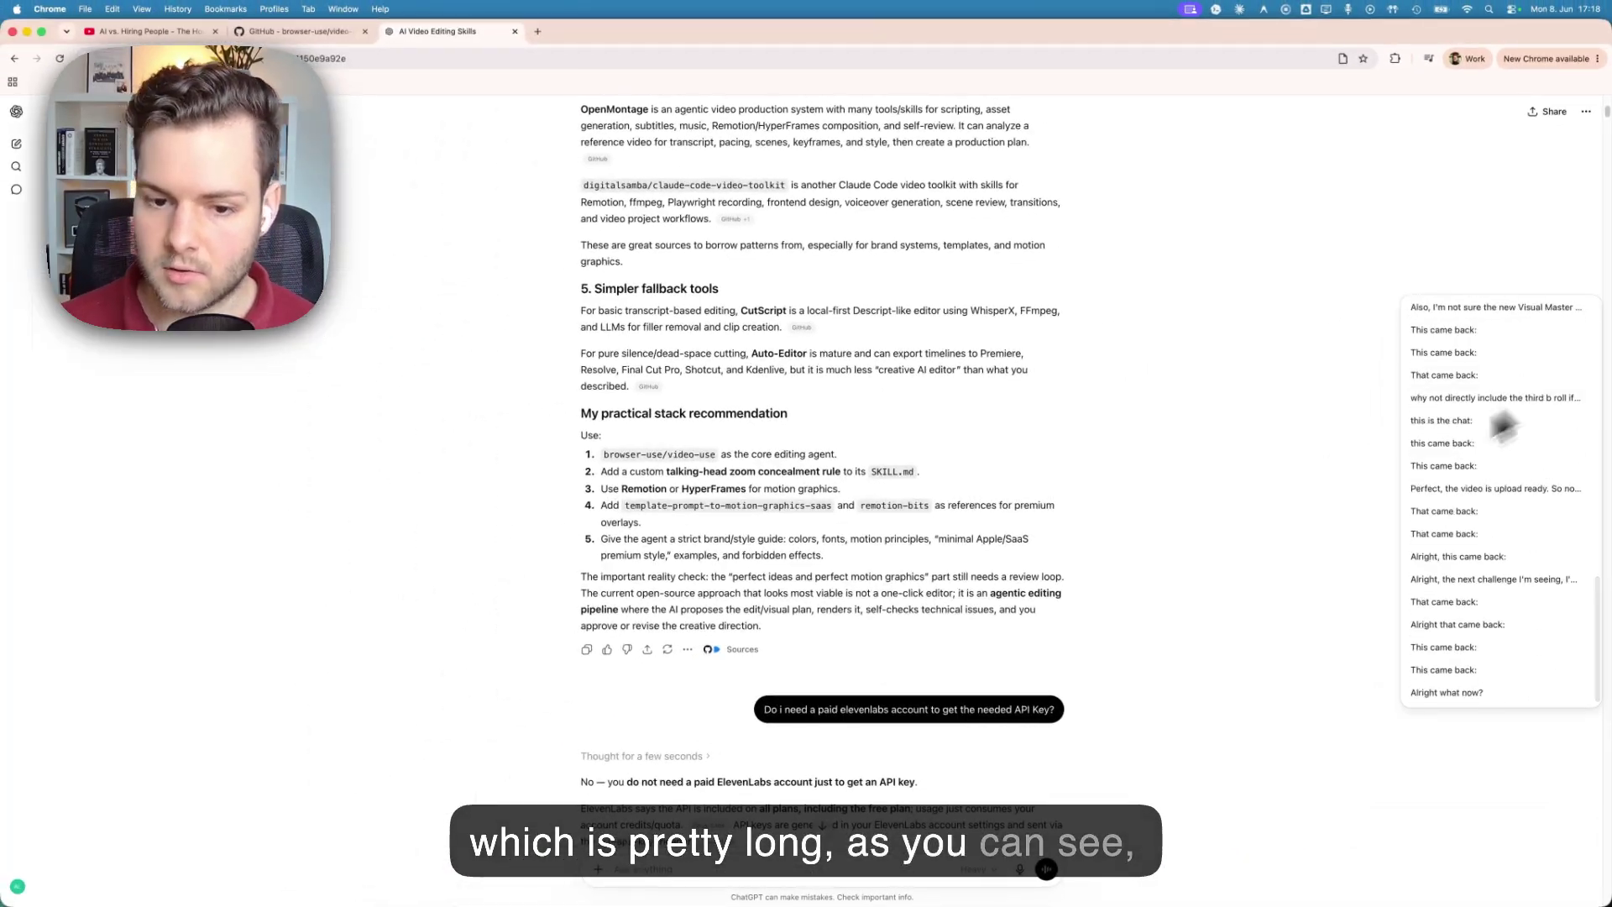
scroll(653, 217, "down", 10)
scroll(874, 218, "down", 20)
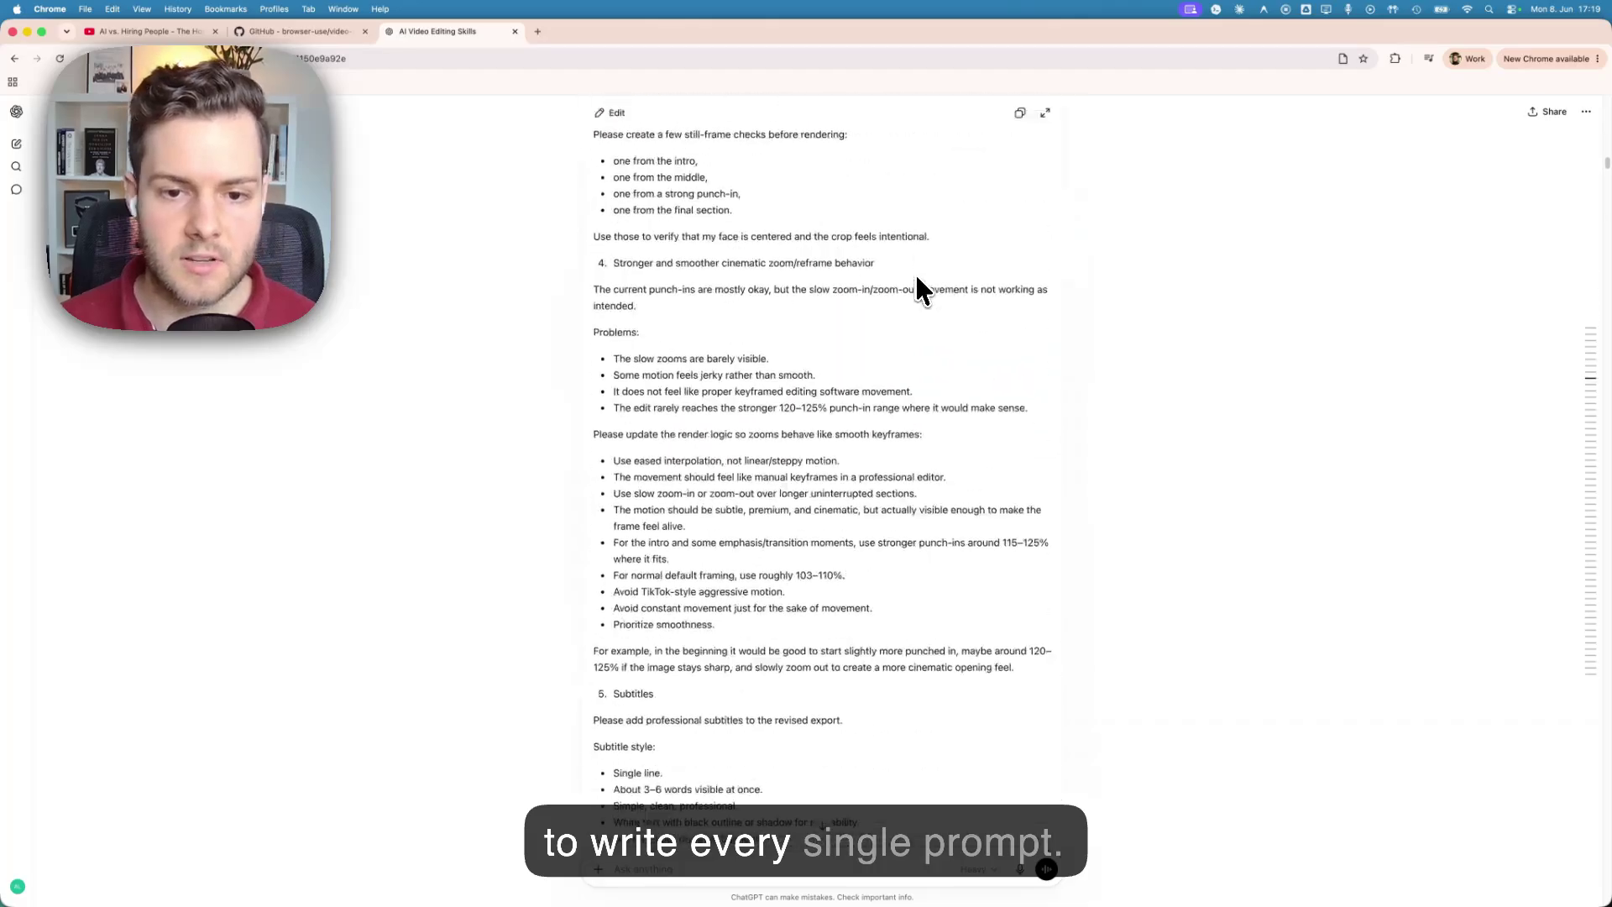
scroll(915, 282, "down", 20)
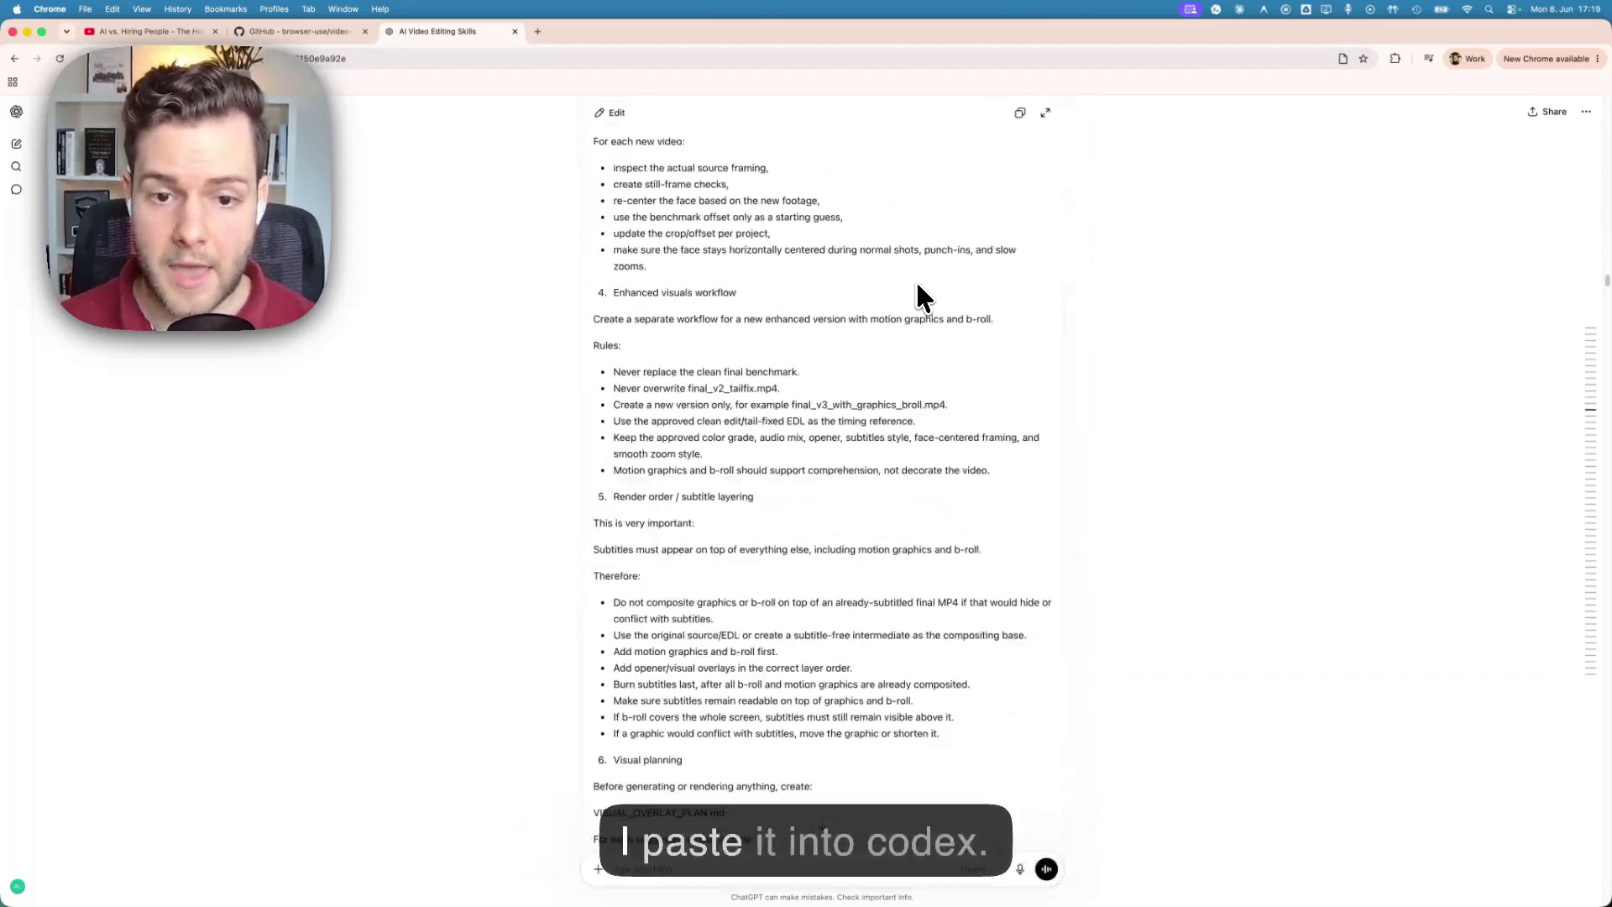
scroll(917, 298, "down", 20)
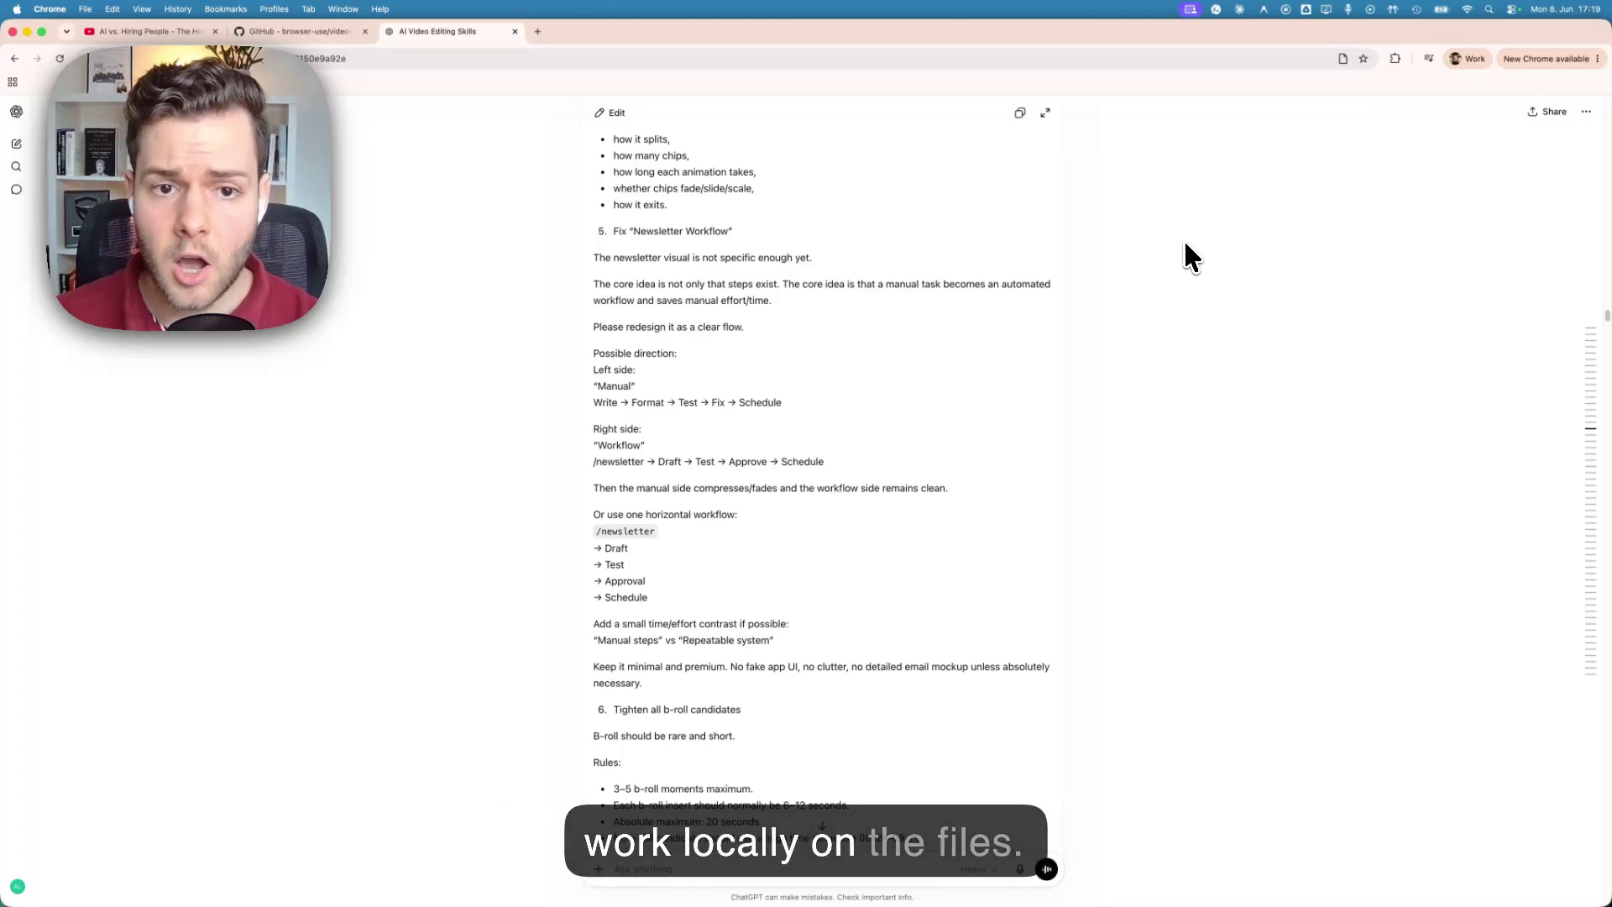
scroll(869, 396, "down", 5)
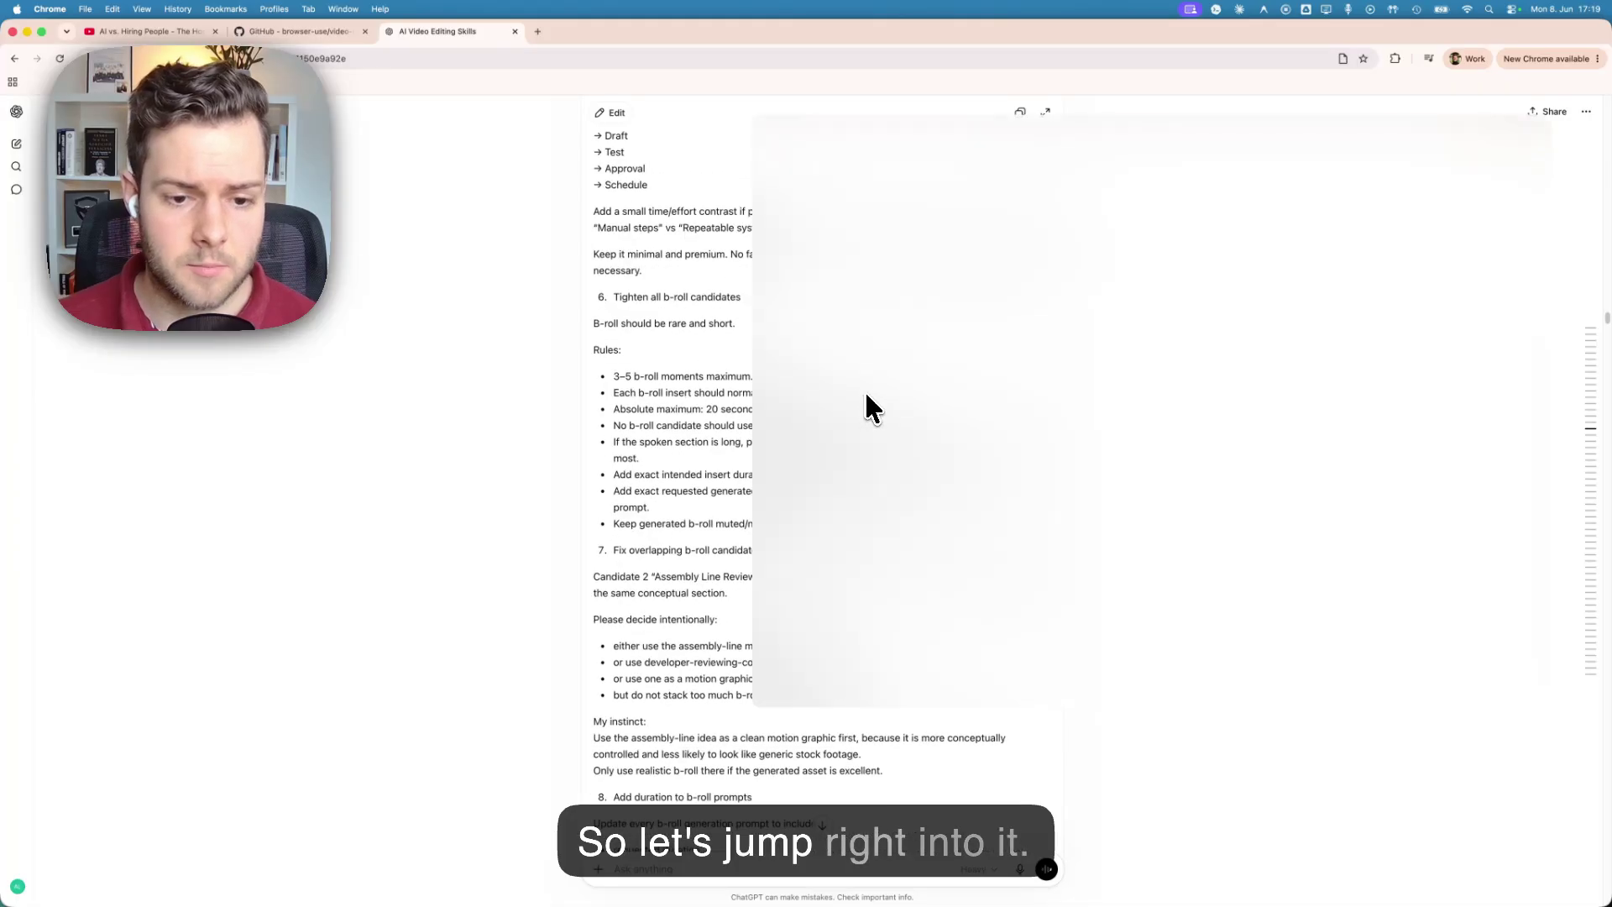
Step: Switch to the Codex app and read the prompt for installing browser-use/video-use in the "Set up video-use repo" chat
key("ctrl+Up")
left_click(981, 176)
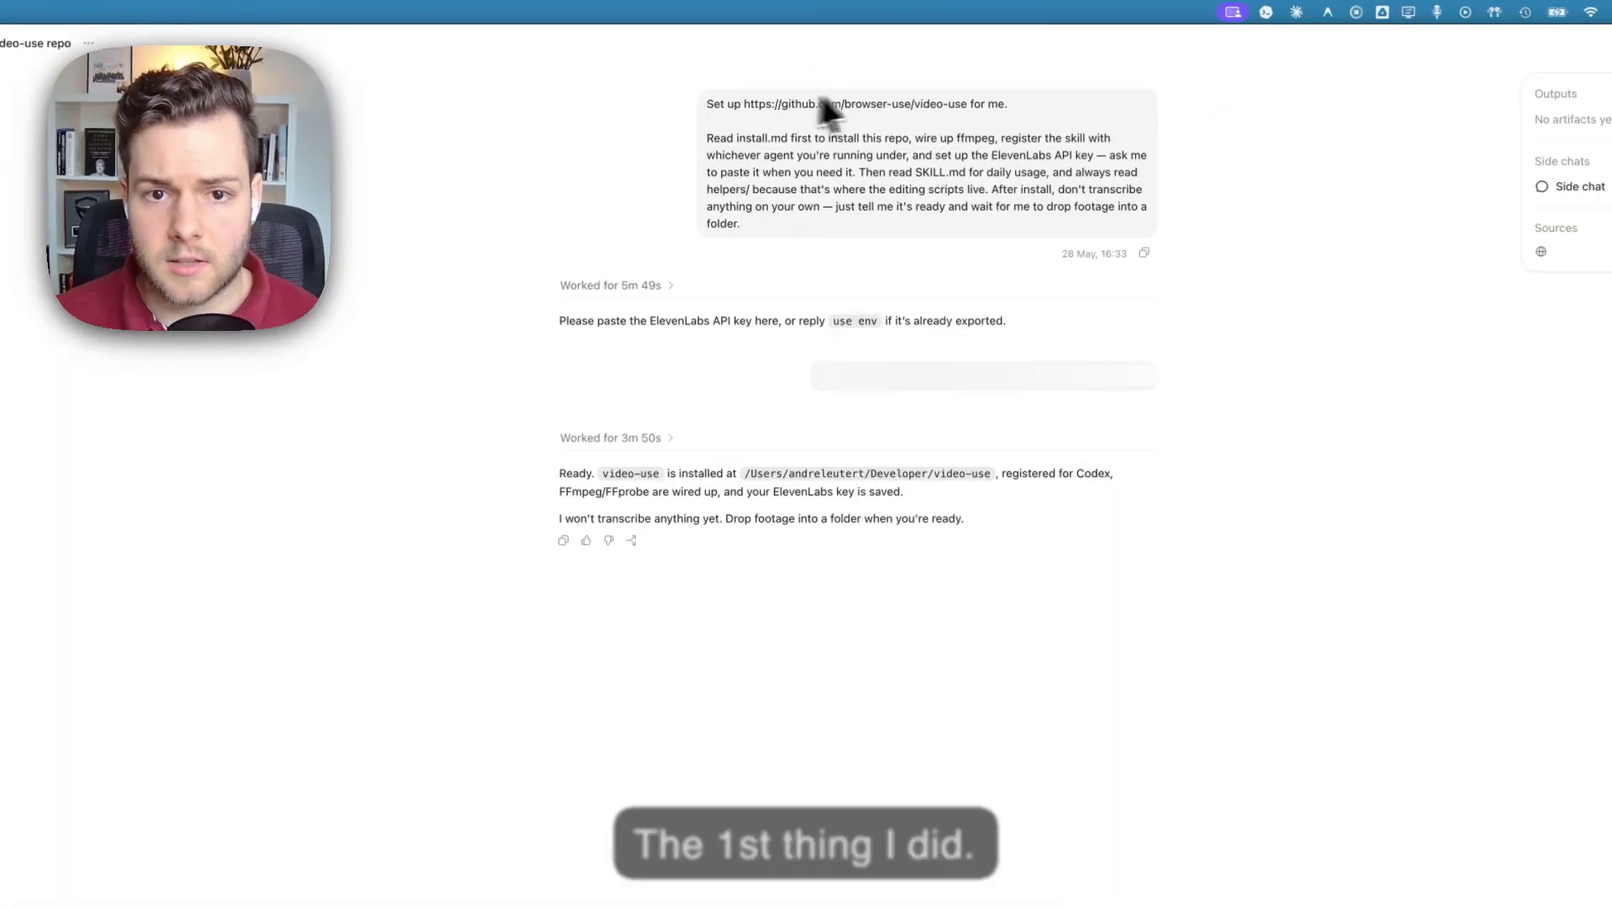
left_click_drag(1050, 109, 864, 107)
left_click(864, 108)
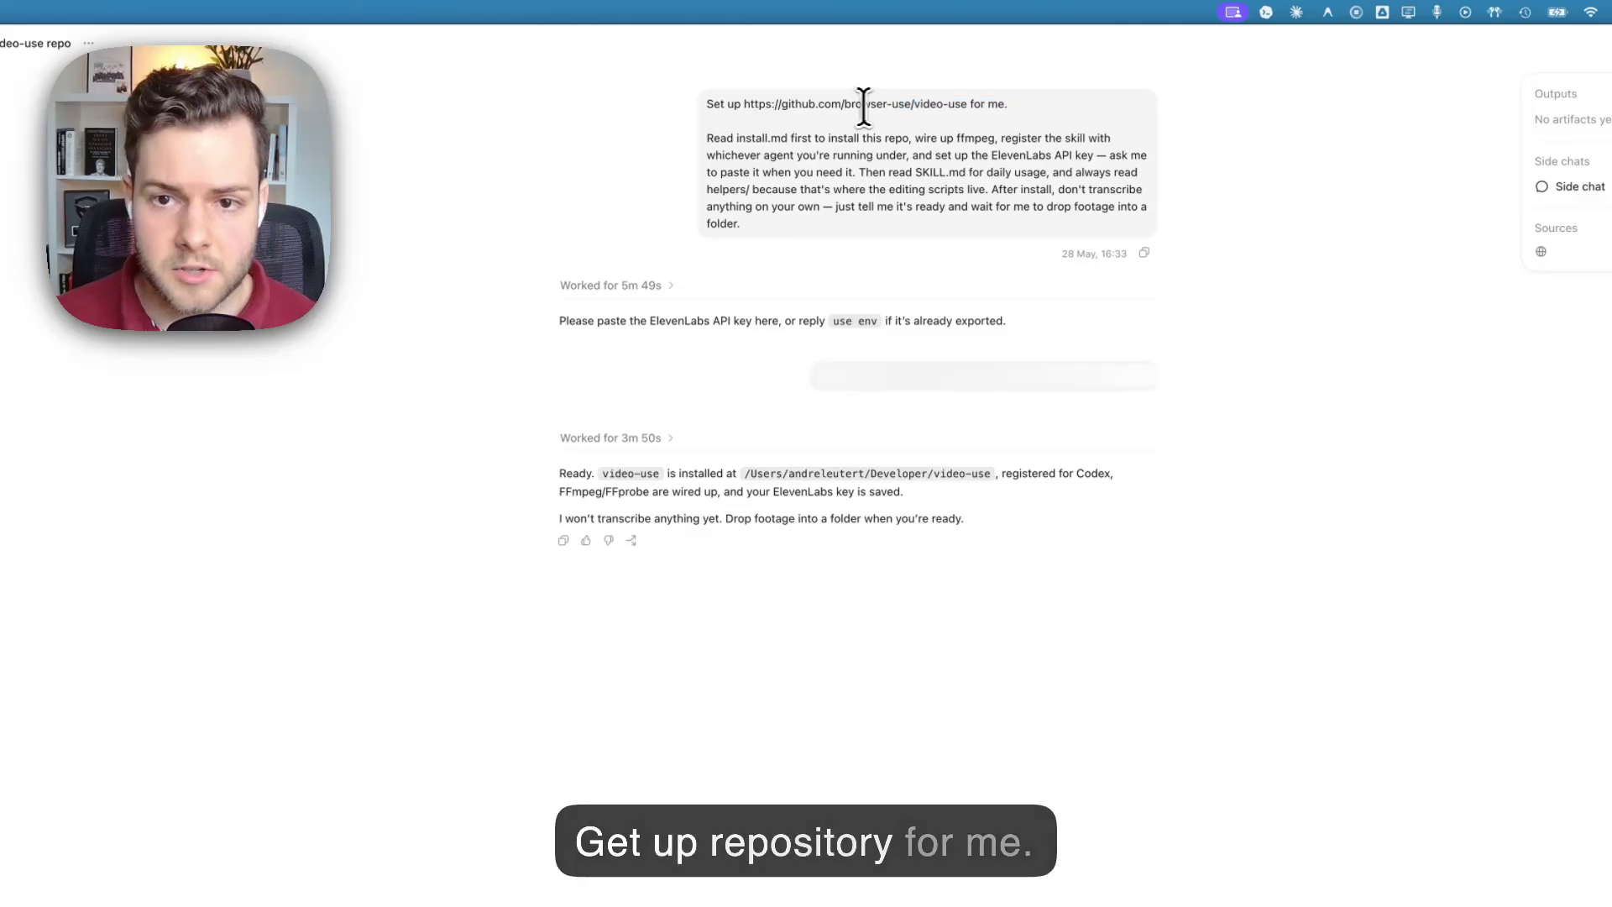
left_click(1038, 116)
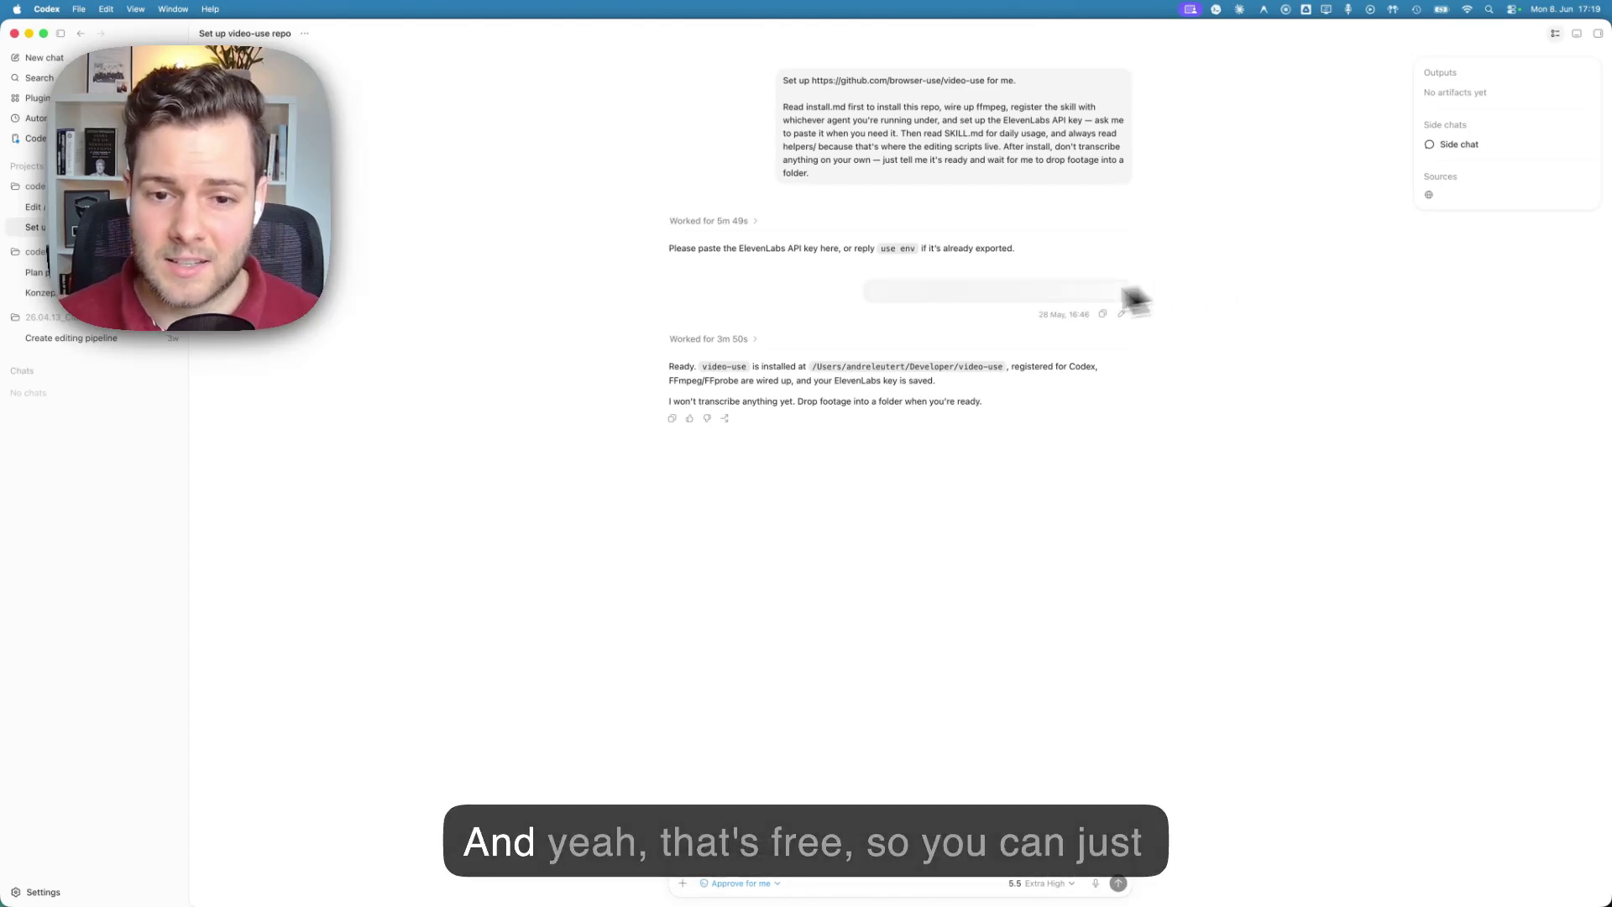
Step: Examine the reply about supplying the ElevenLabs API key in the "Set up video-use repo" chat
left_click_drag(698, 248, 963, 254)
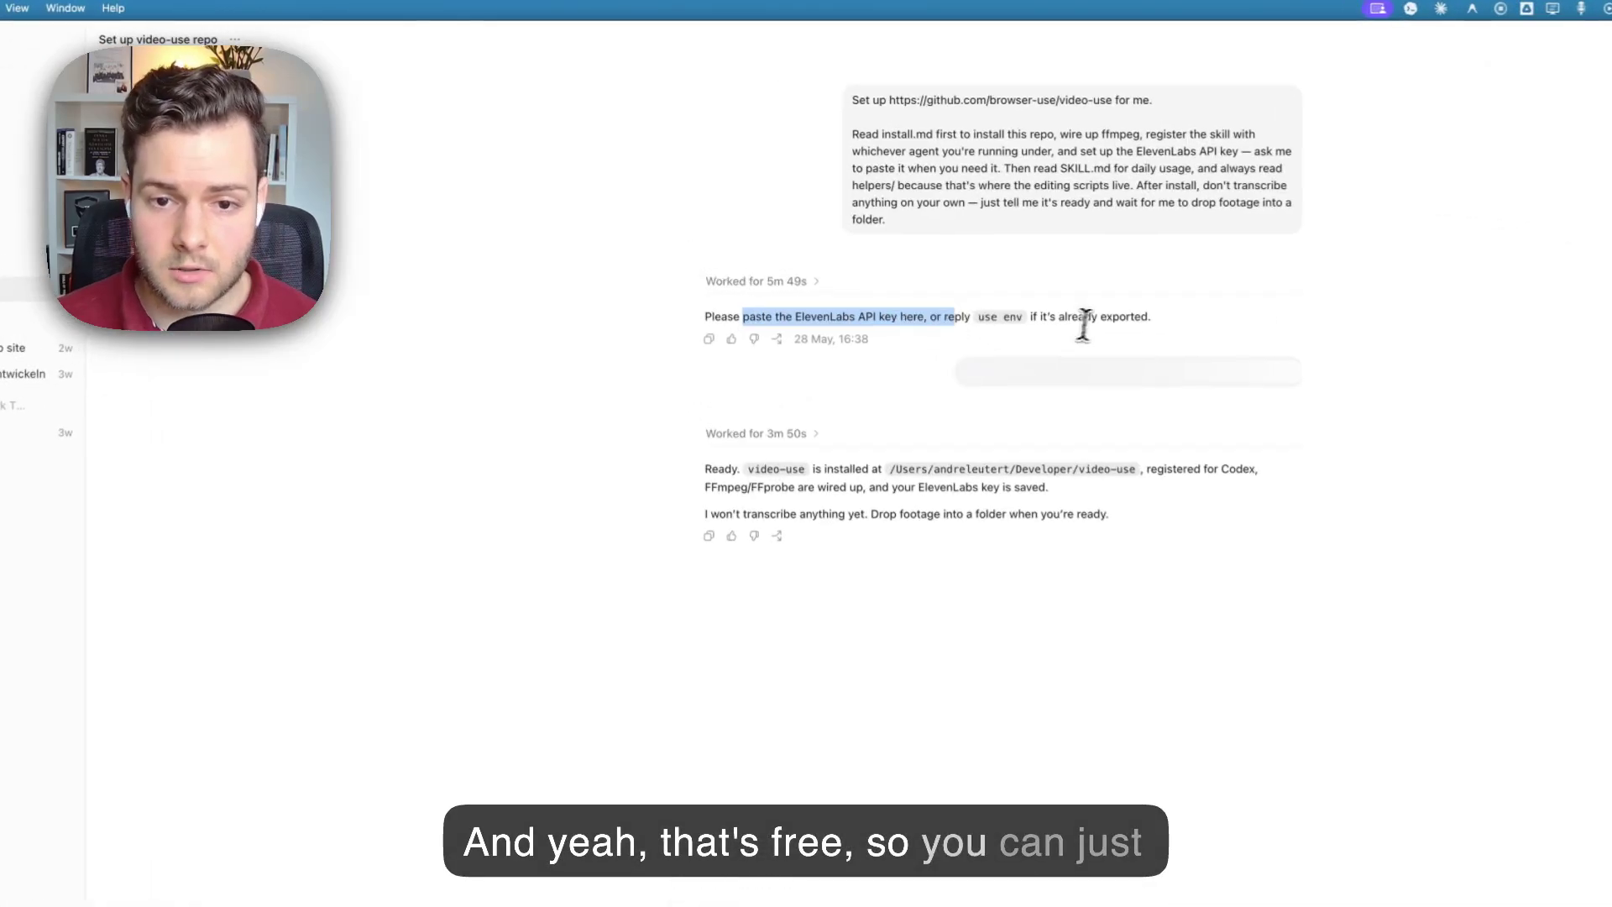
left_click_drag(1084, 326, 1077, 326)
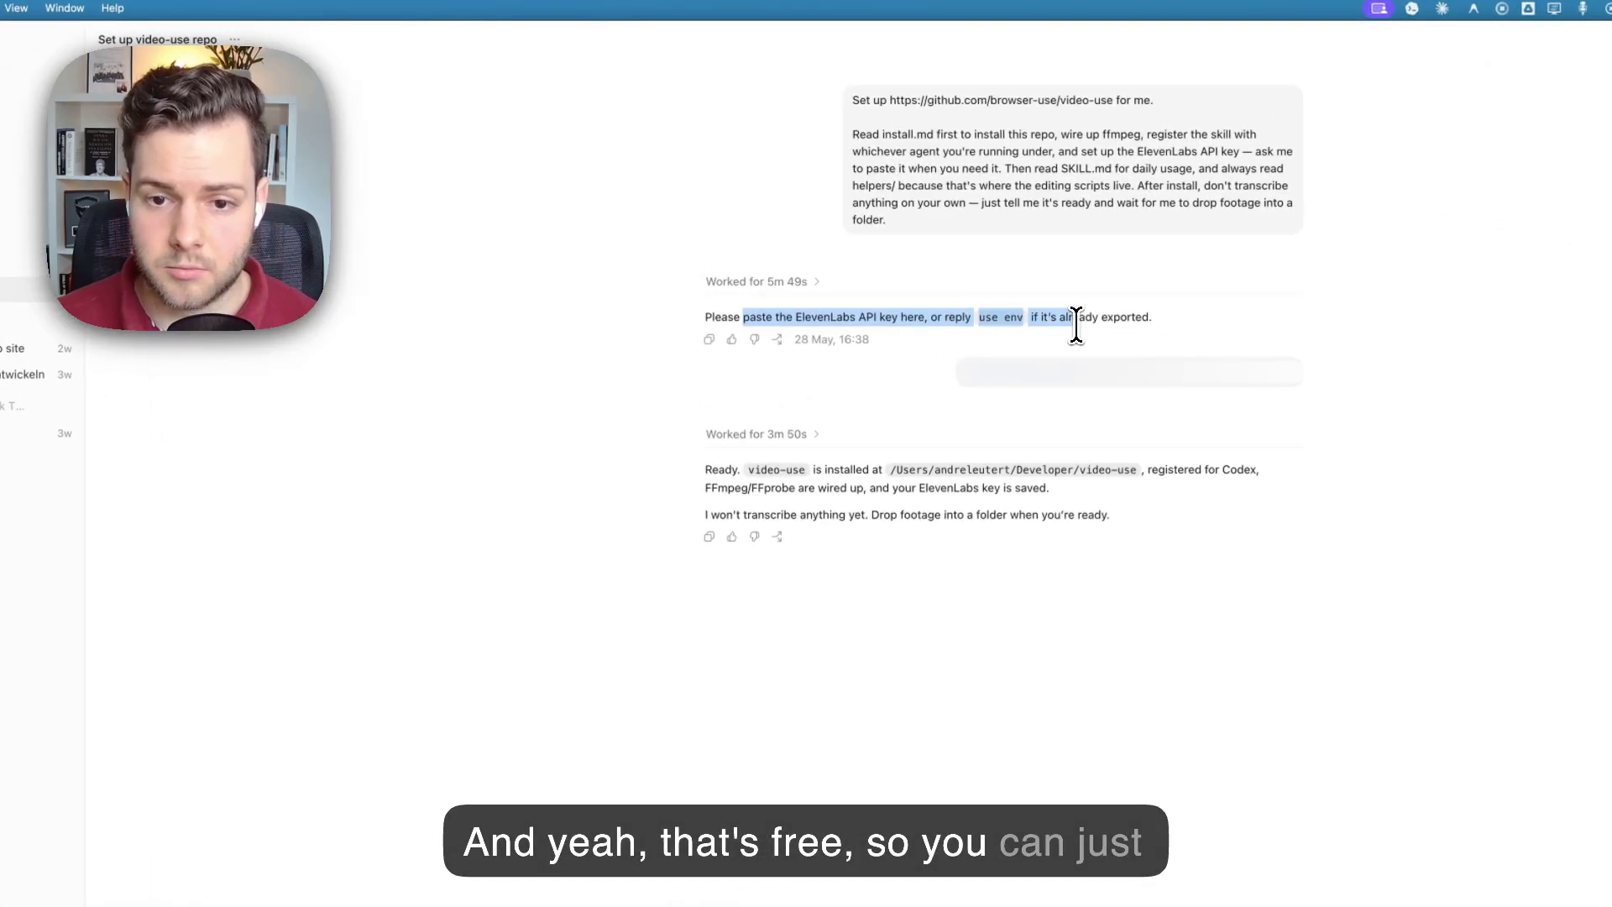
left_click(1077, 326)
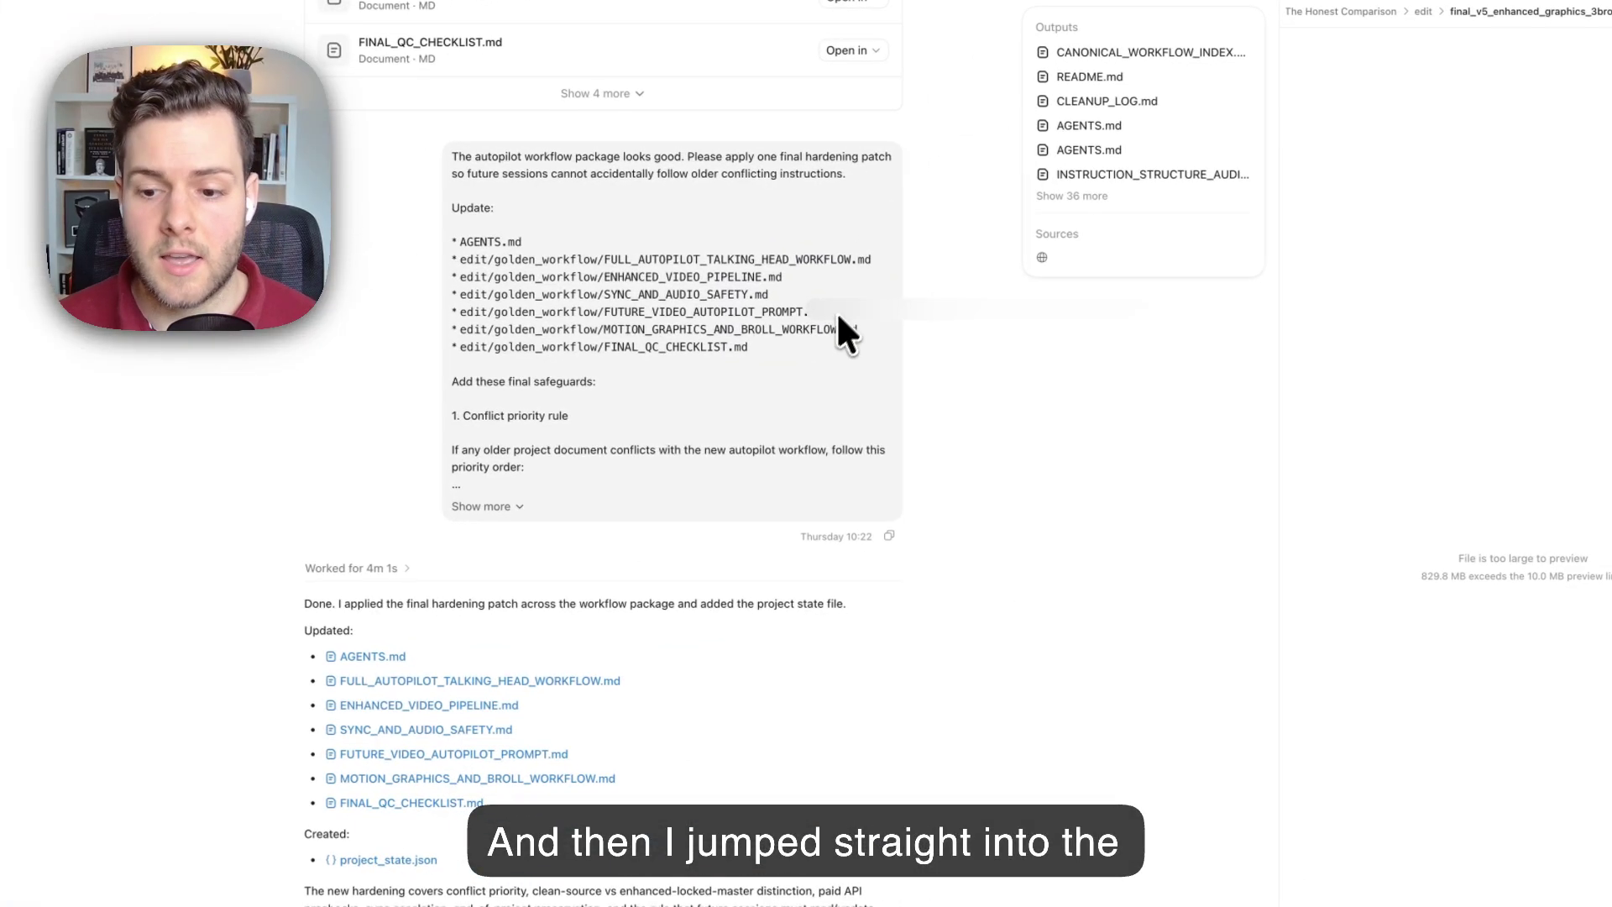
Step: In the "Edit AI vs hiring video" chat, go to the first message and read its raw footage path and script
scroll(838, 331, "down", 15)
scroll(1134, 510, "up", 5)
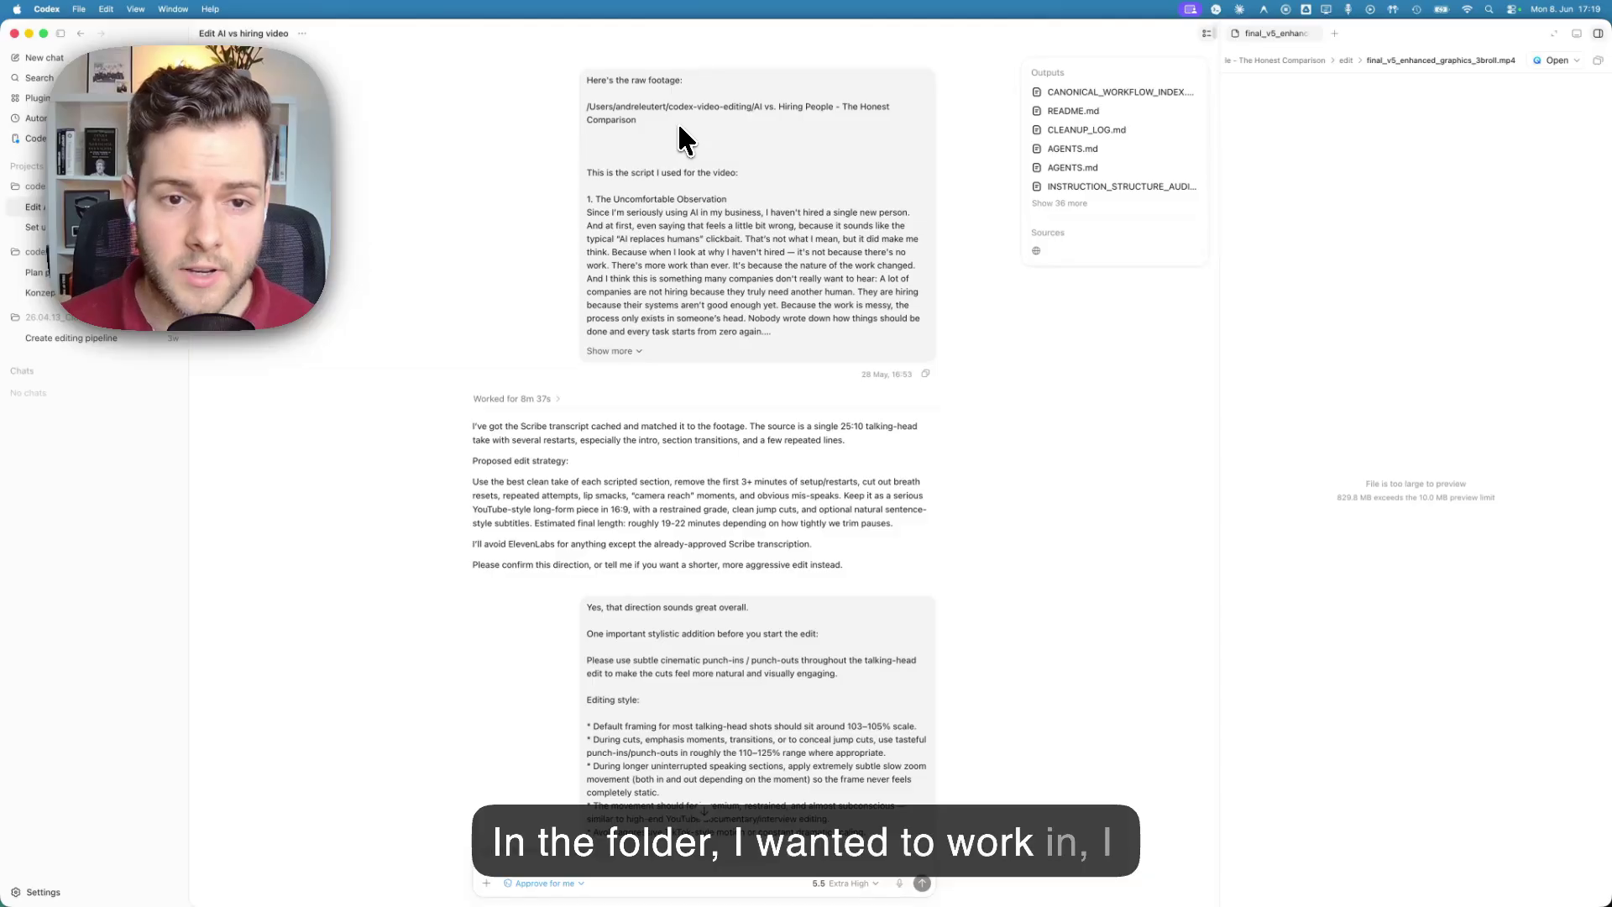
mouse_move(679, 126)
left_mouse_down()
mouse_move(716, 109)
mouse_move(693, 111)
left_mouse_up()
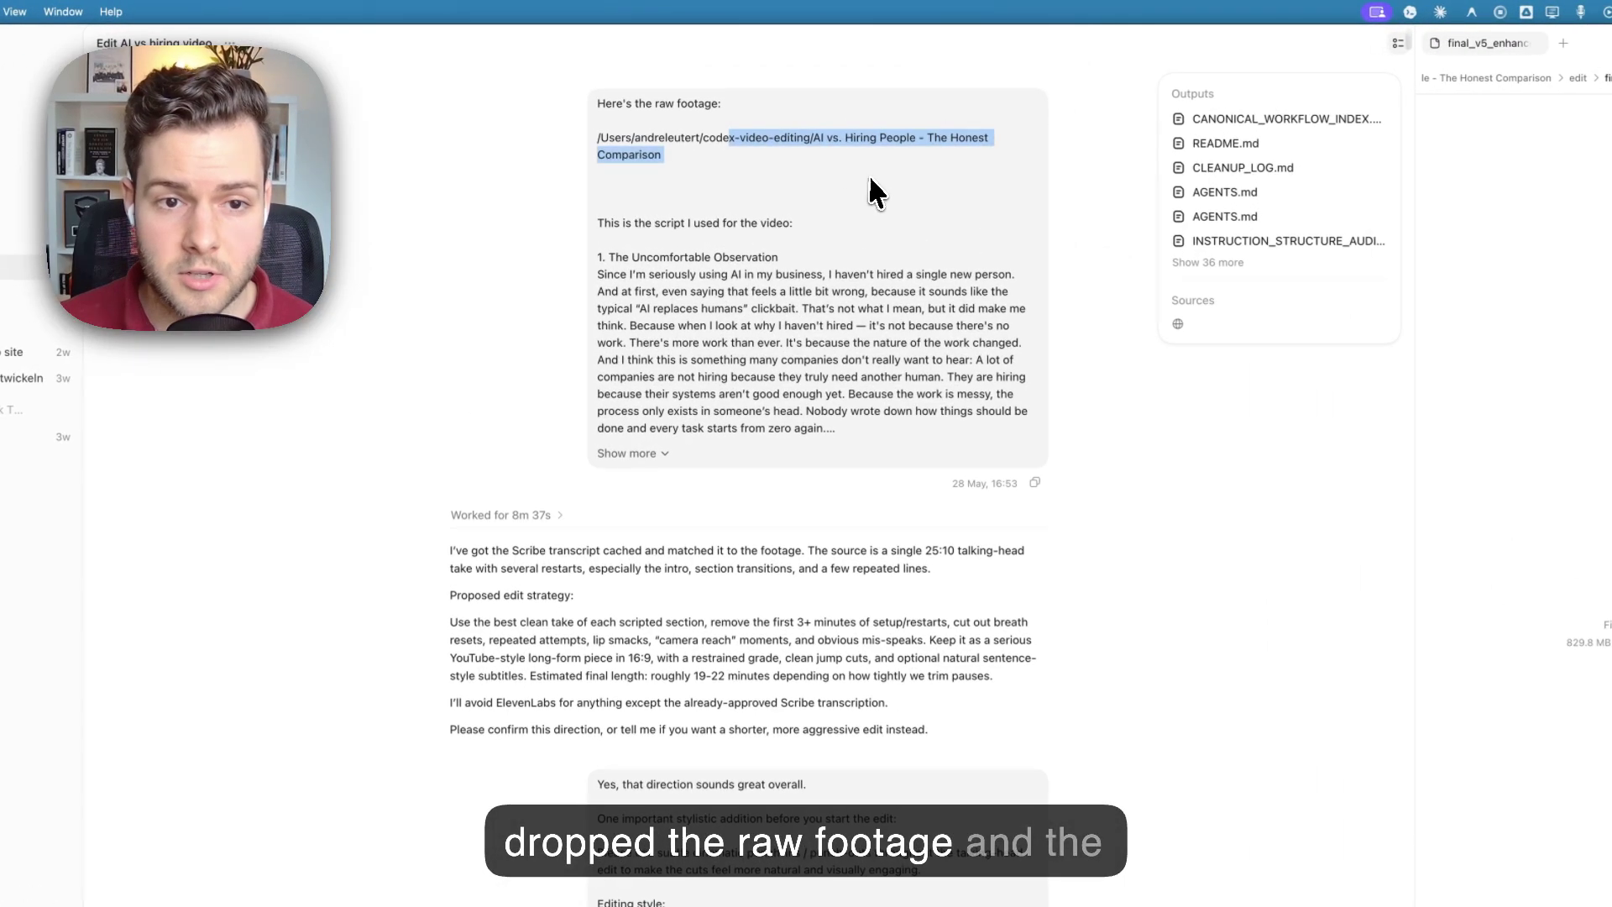
left_click(869, 178)
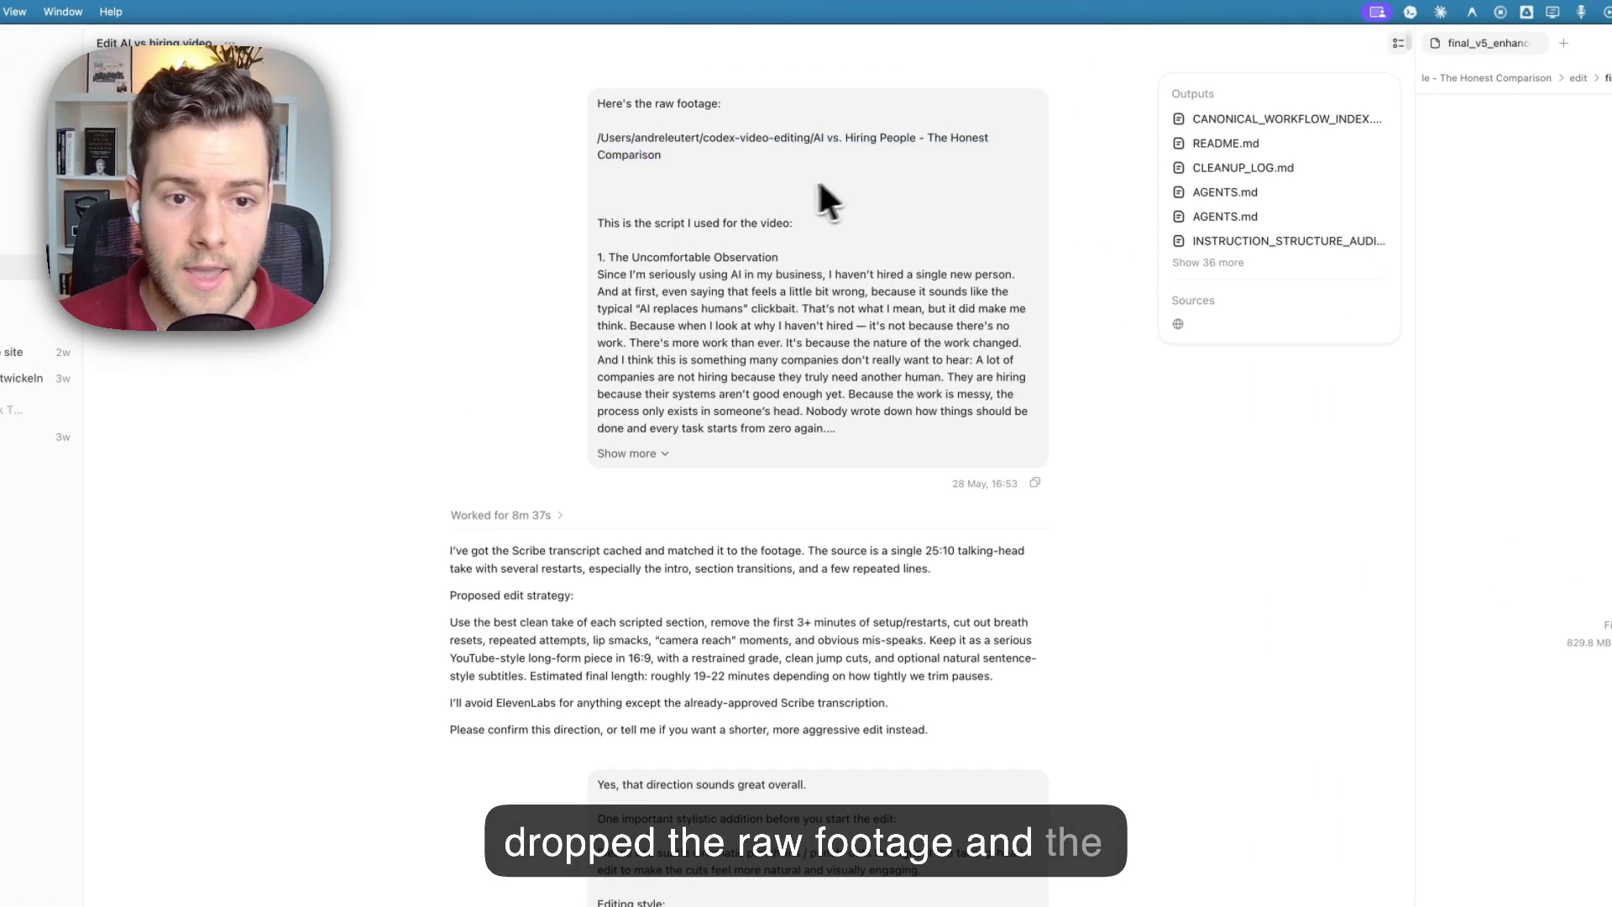
Step: Highlight the lines from the raw footage path to the script introduction in the first message, then clear the selection
left_click_drag(854, 221, 526, 239)
left_click_drag(762, 225, 806, 225)
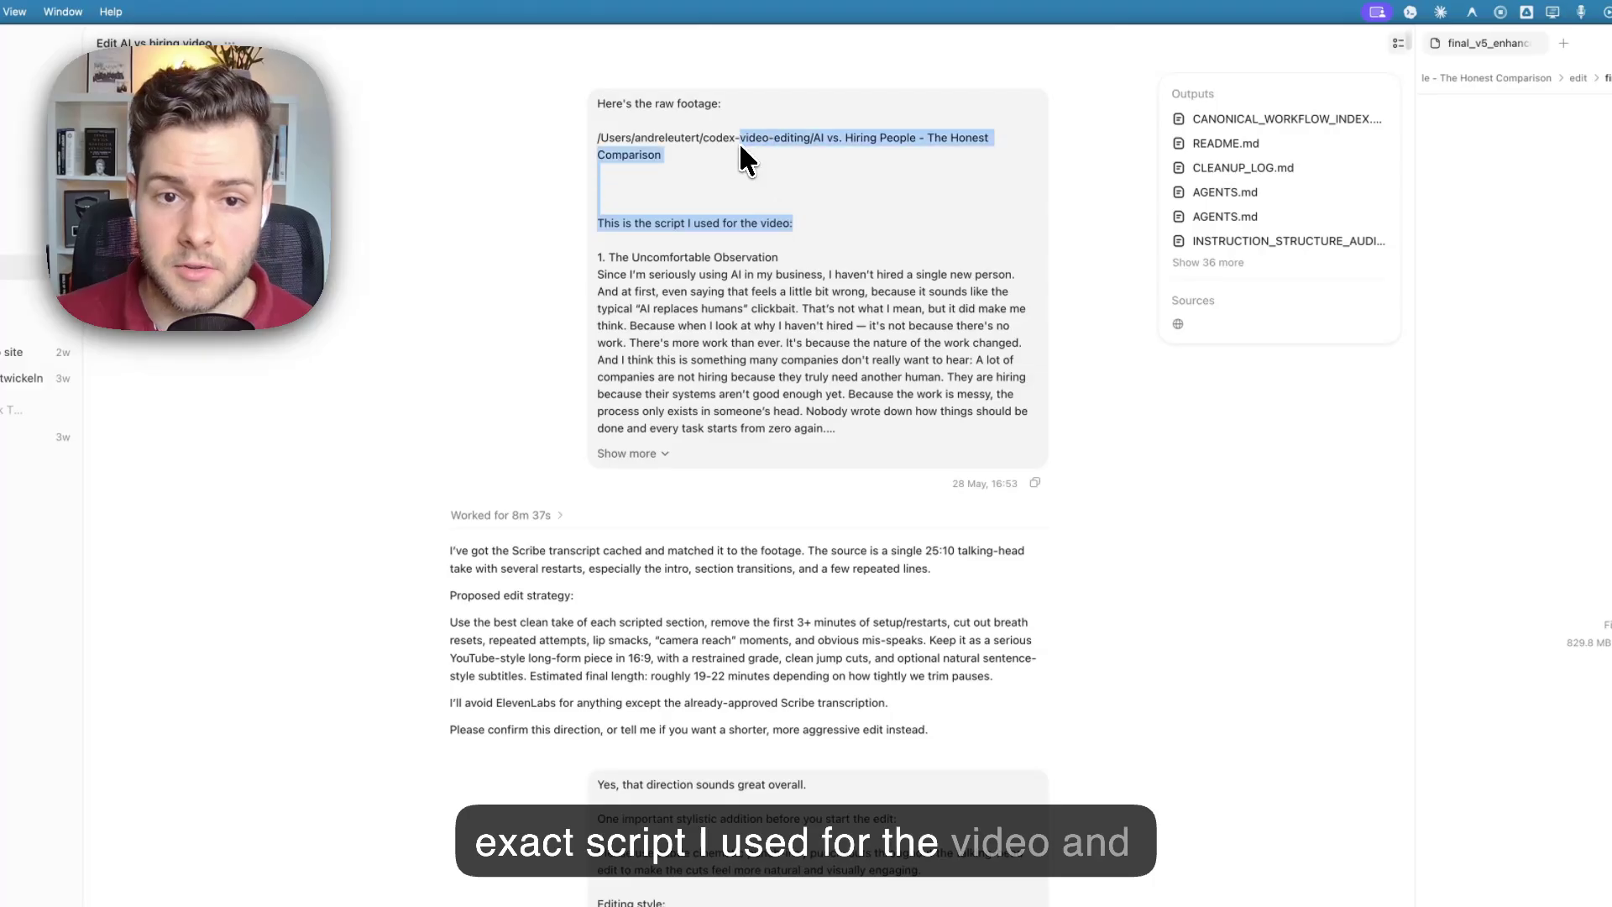
left_click_drag(740, 143, 867, 227)
left_click(874, 231)
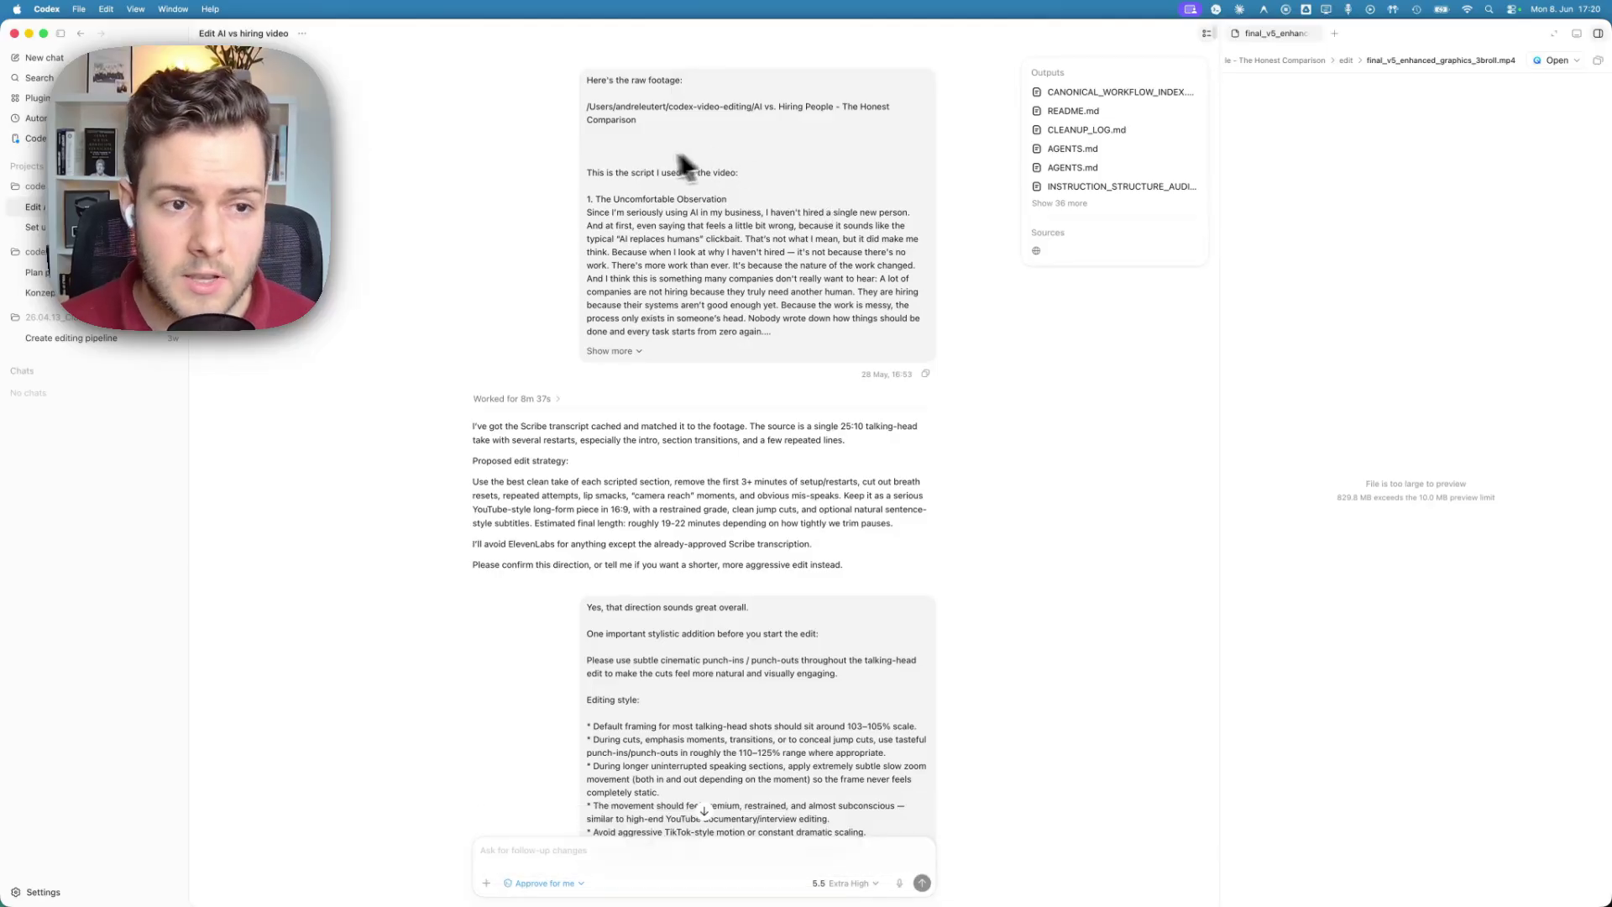
Step: Switch to the raw footage clip A001_05281529_C004.mov in QuickTime Player, play its opening and adjust the playback volume
key("ctrl+Up")
left_click(225, 732)
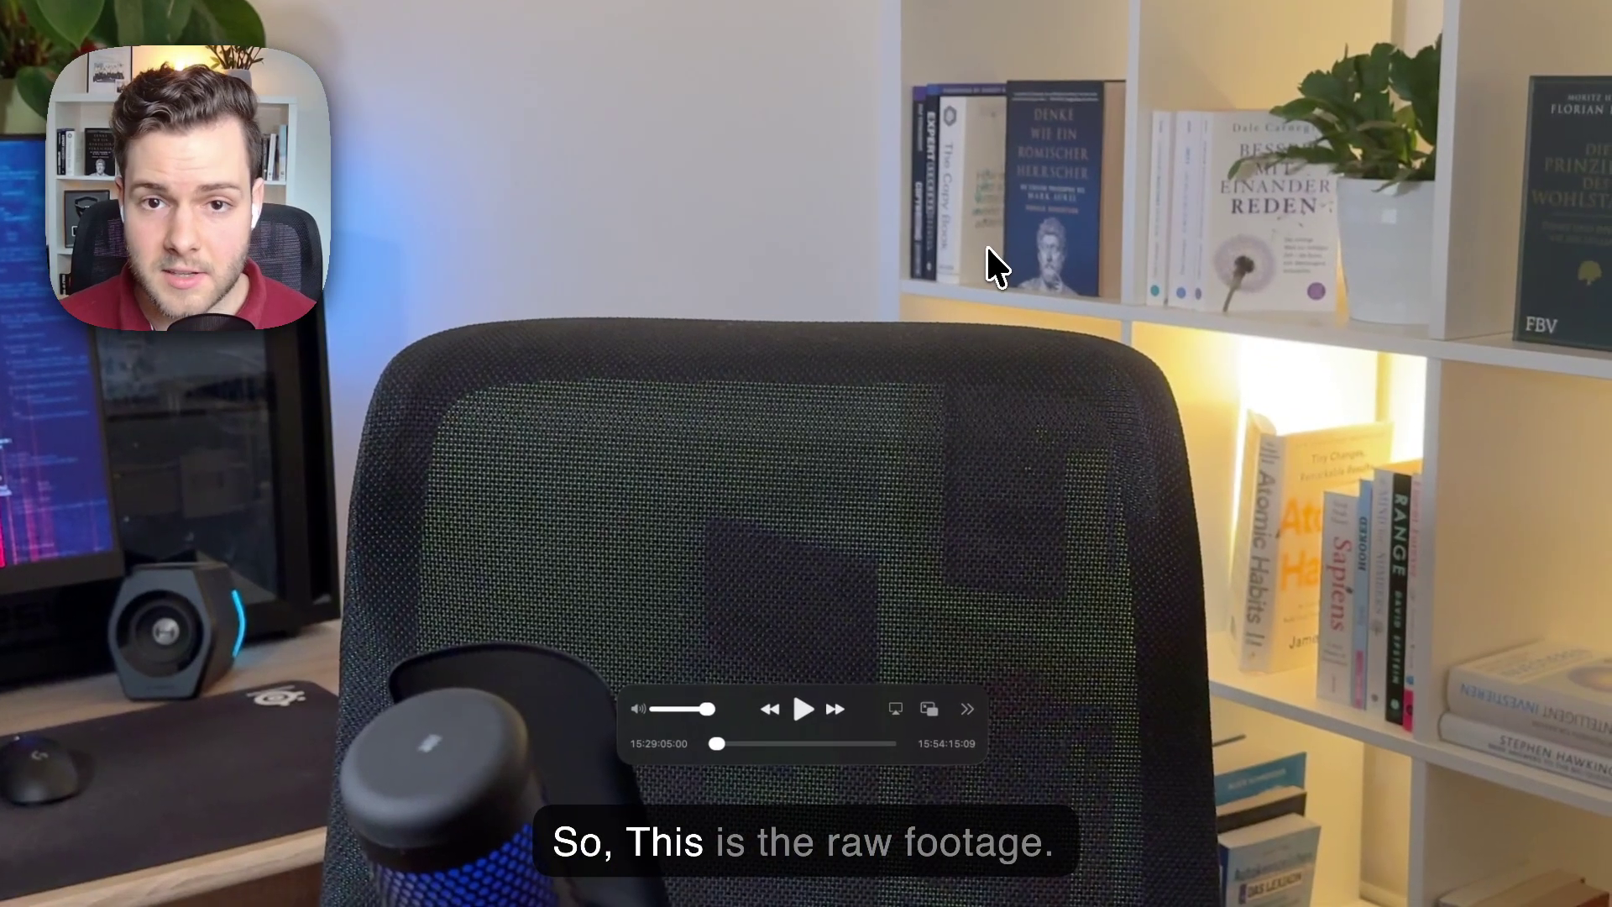
left_click(802, 709)
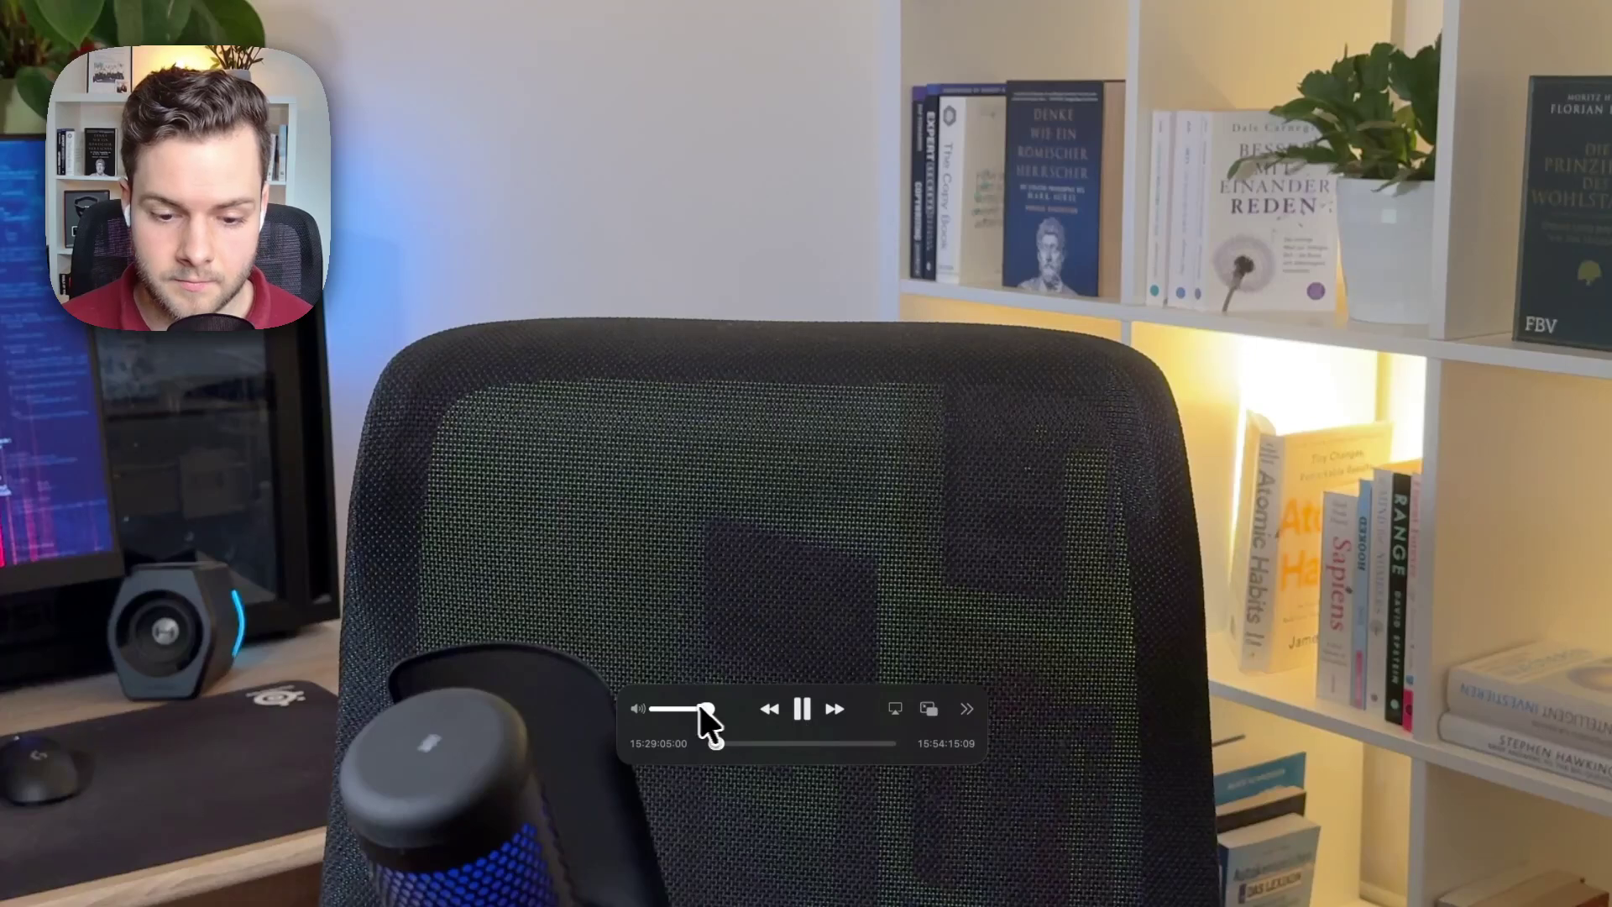
mouse_move(702, 709)
left_mouse_down()
mouse_move(686, 710)
mouse_move(708, 711)
left_mouse_up()
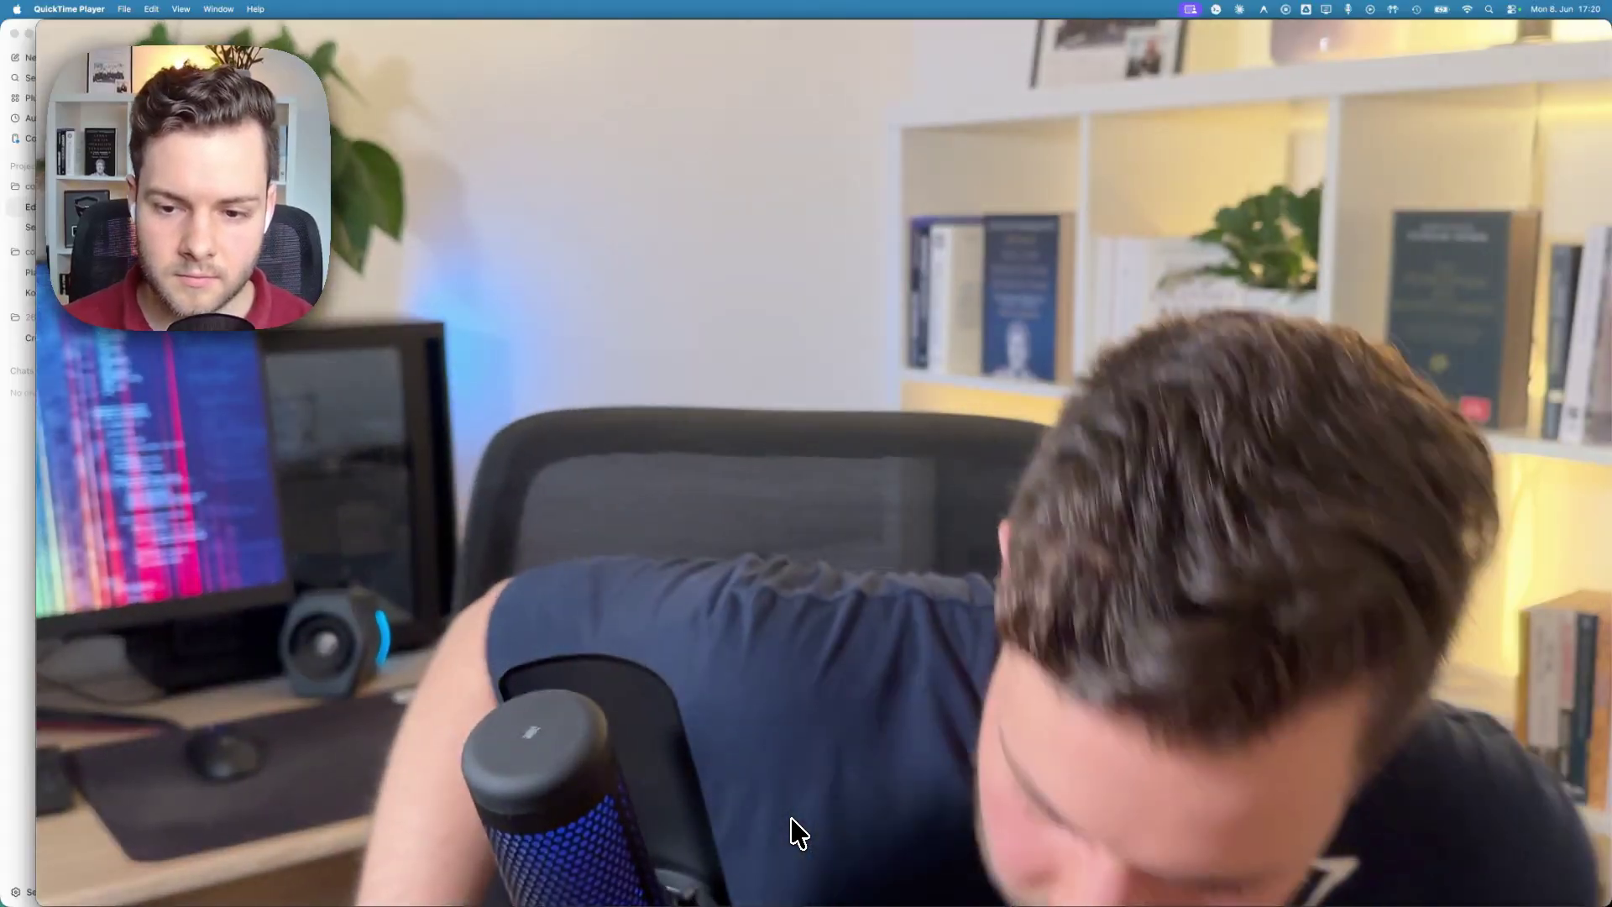
mouse_move(791, 814)
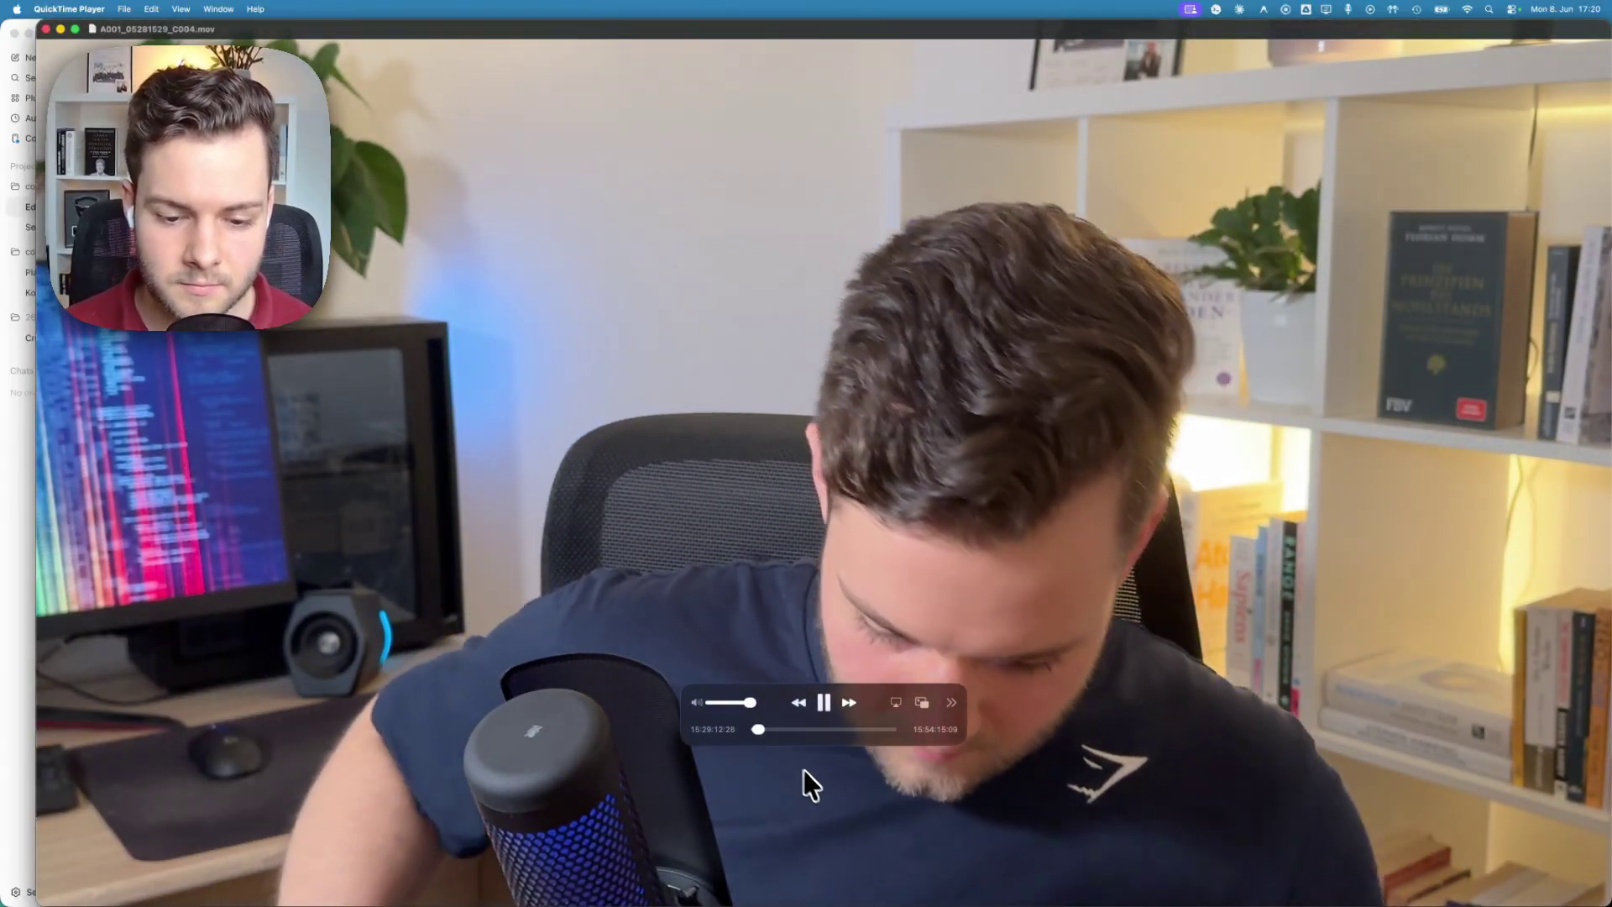